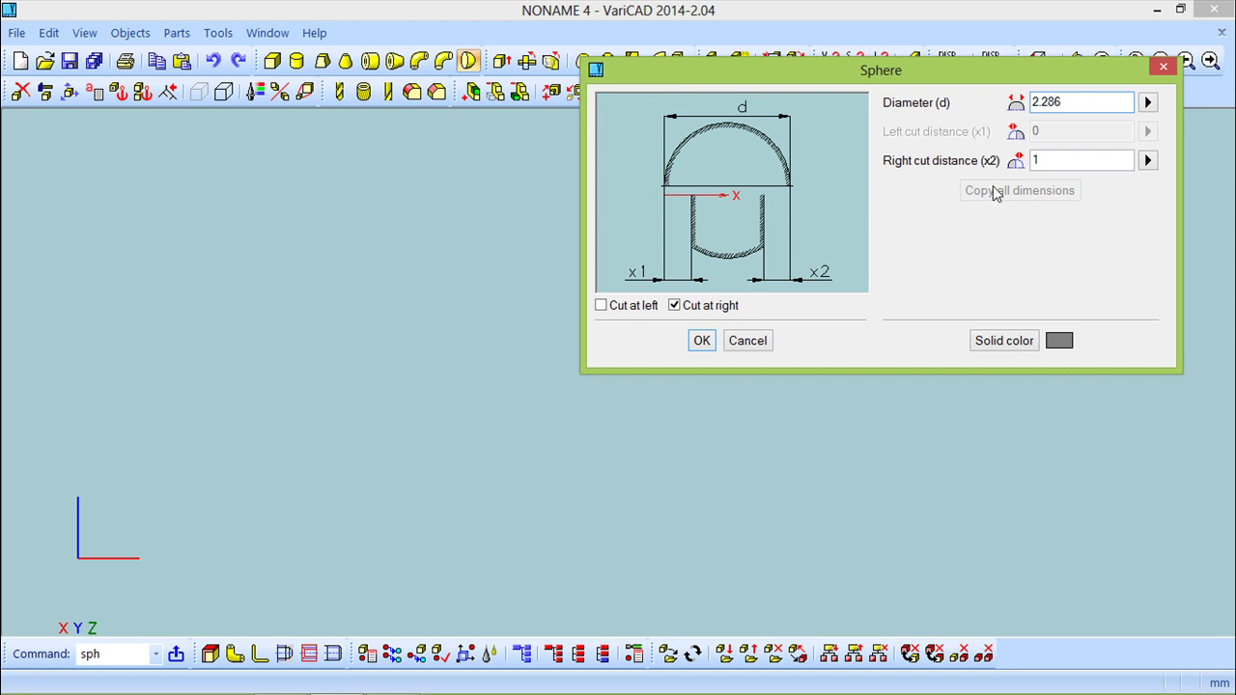
Step: Set the right cut distance of the 2.286 mm sphere to 1.143 mm and place the resulting hemisphere in the 3D space
{"action": "double_click", "coordinate": [1048, 161]}
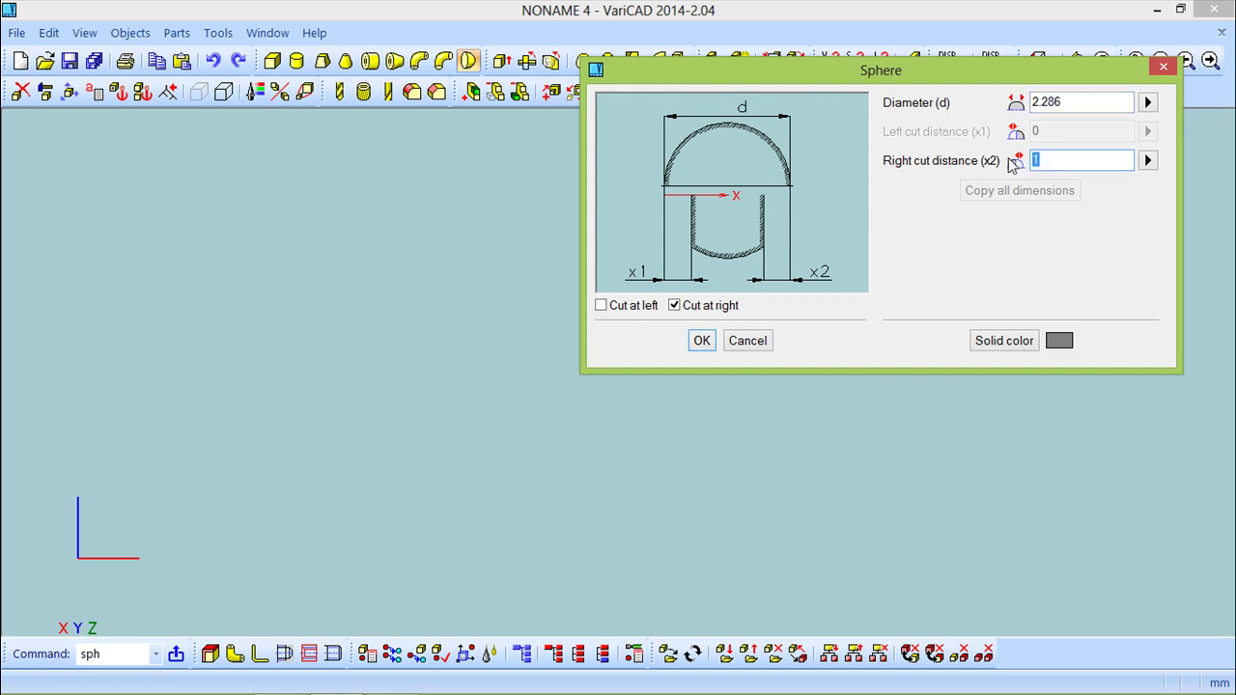
{"action": "type", "text": "1.143"}
{"action": "left_click", "coordinate": [702, 342]}
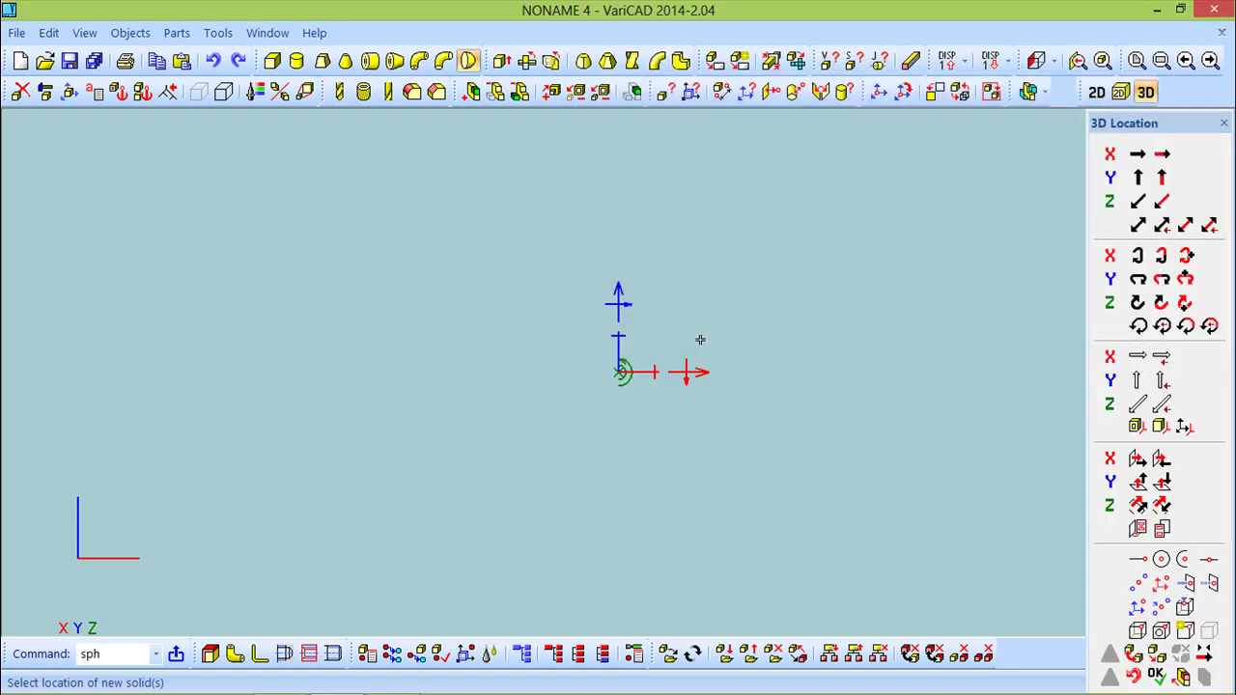
{"action": "left_click", "coordinate": [1137, 60]}
{"action": "left_click", "coordinate": [842, 307]}
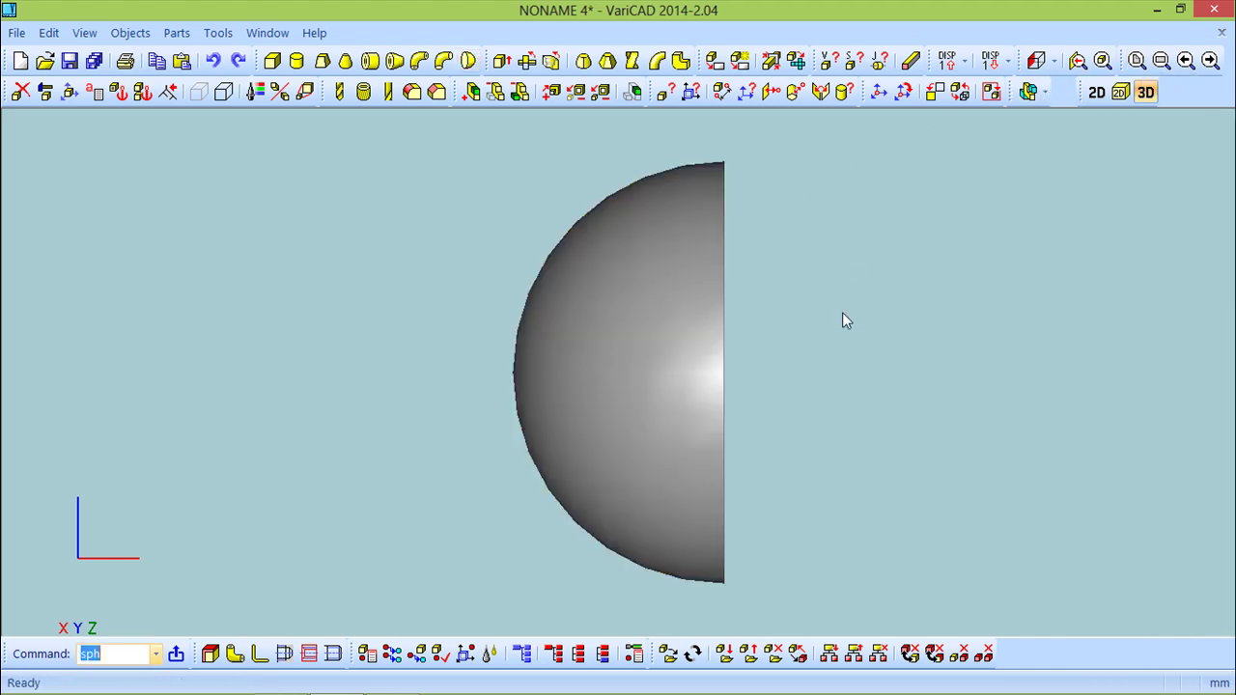
Step: Define a new solid cylinder with a diameter of 2.286 mm and a length of 5.6388 mm
{"action": "scroll", "coordinate": [785, 394], "scroll_direction": "up", "scroll_amount": 1}
{"action": "scroll", "coordinate": [785, 394], "scroll_direction": "down", "scroll_amount": 5}
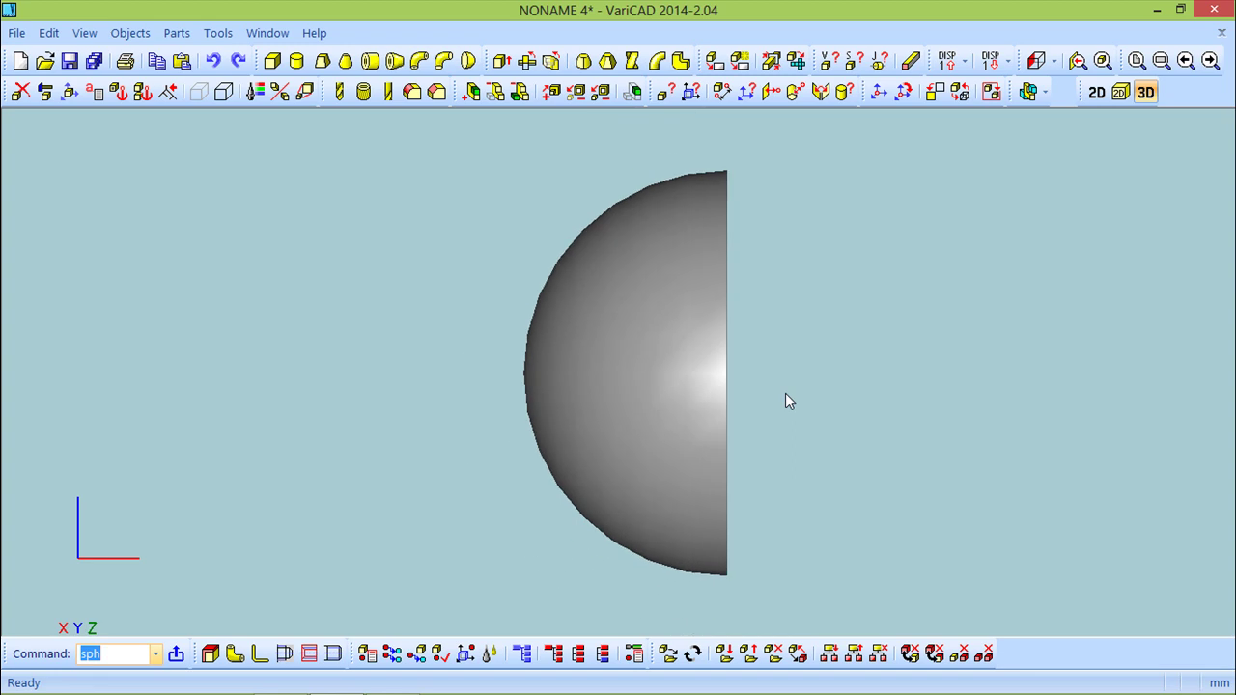
{"action": "middle_click_drag", "start_coordinate": [782, 395], "coordinate": [587, 400]}
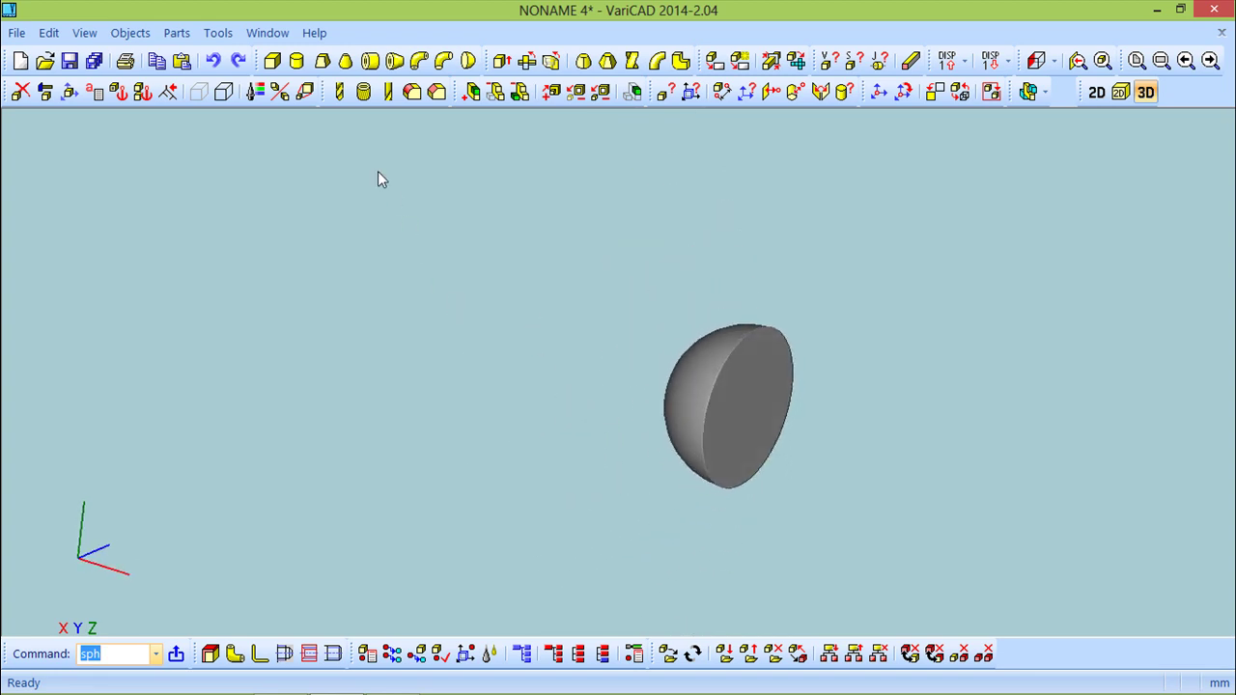
{"action": "left_click", "coordinate": [296, 61]}
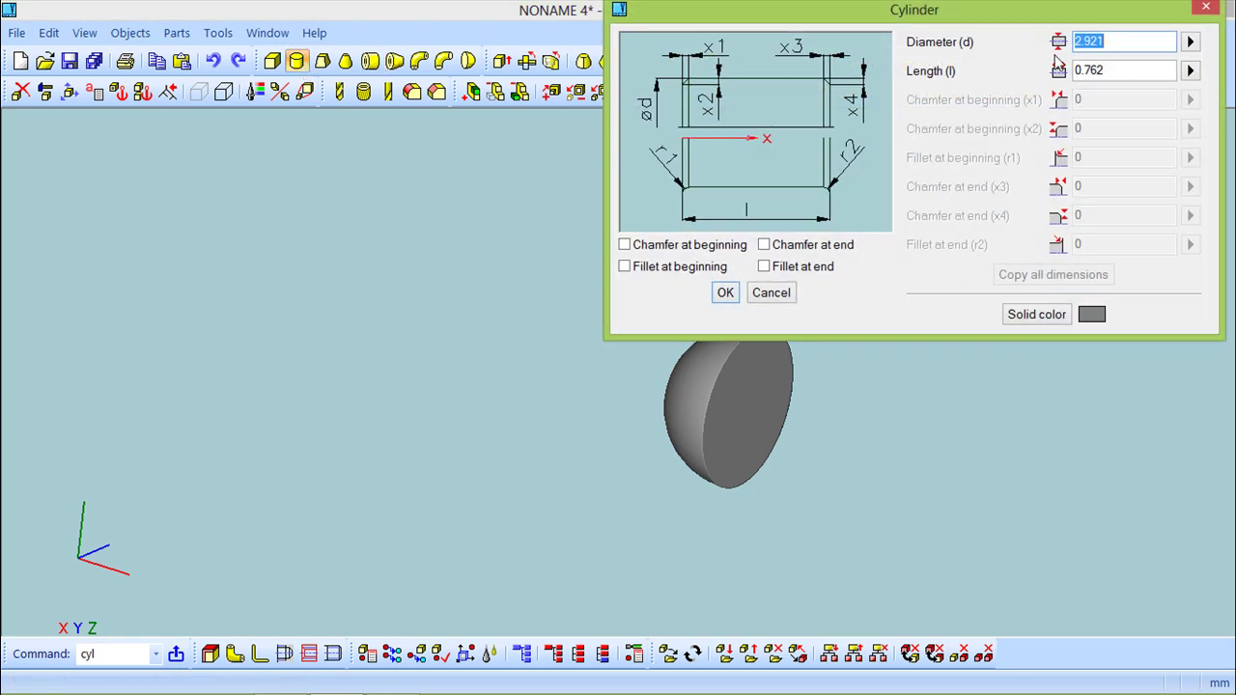
{"action": "type", "text": "2.286"}
{"action": "key", "text": "Tab"}
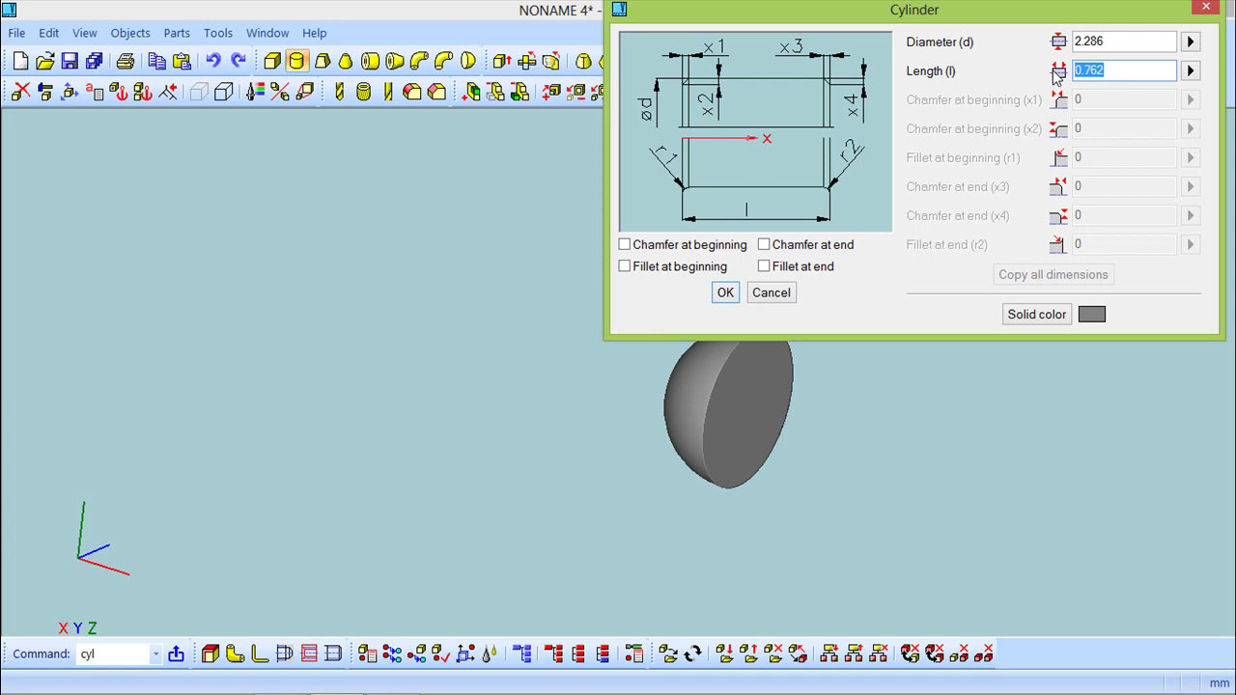
{"action": "type", "text": "5.6388"}
{"action": "left_click", "coordinate": [732, 297]}
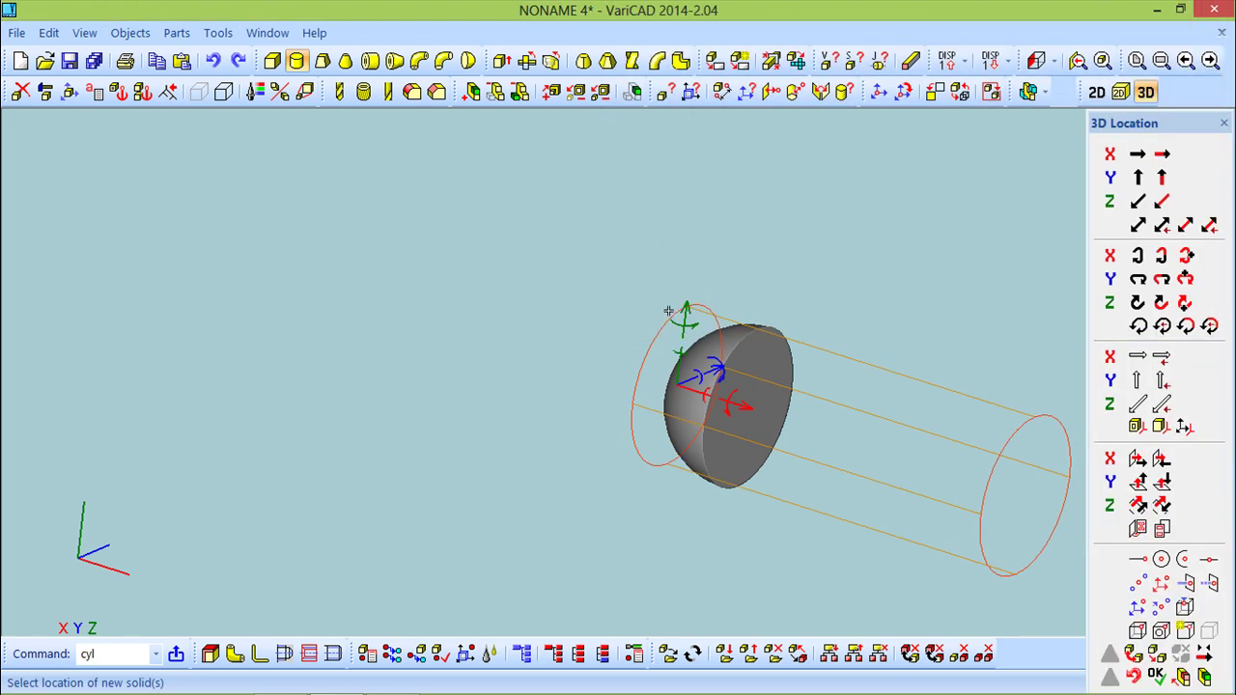
Step: Place the cylinder at the centre of the hemisphere's flat circular face
{"action": "left_click", "coordinate": [430, 235]}
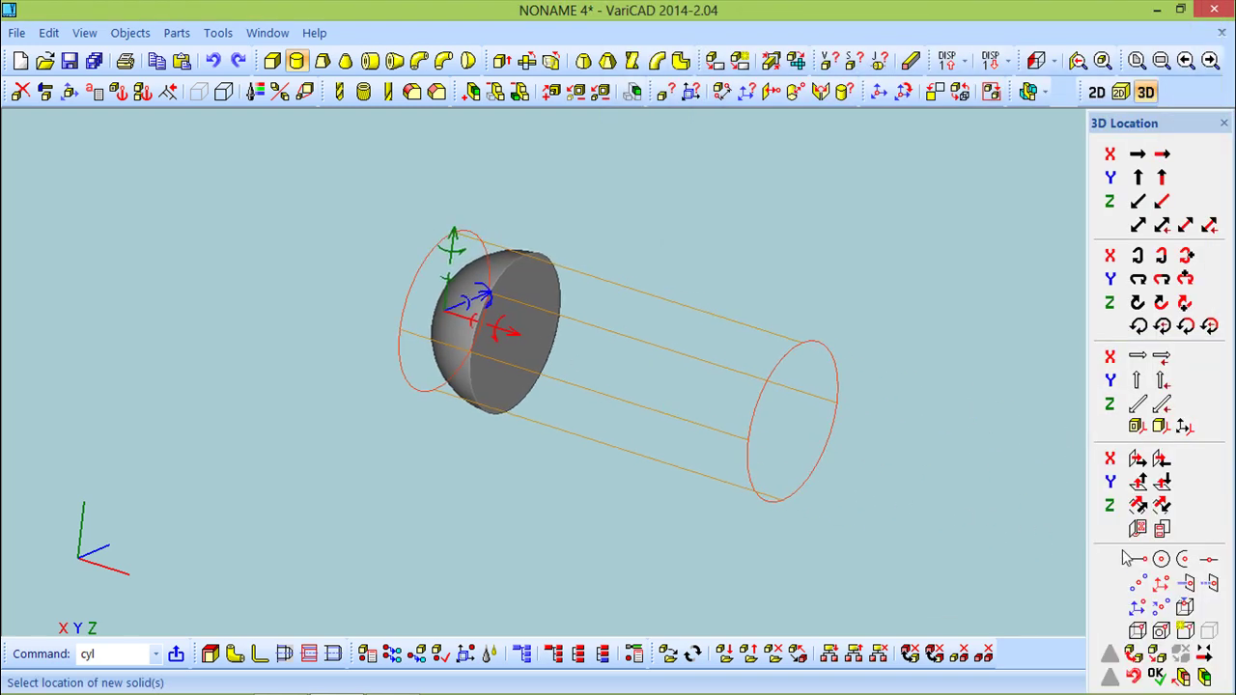
{"action": "left_click", "coordinate": [1161, 558]}
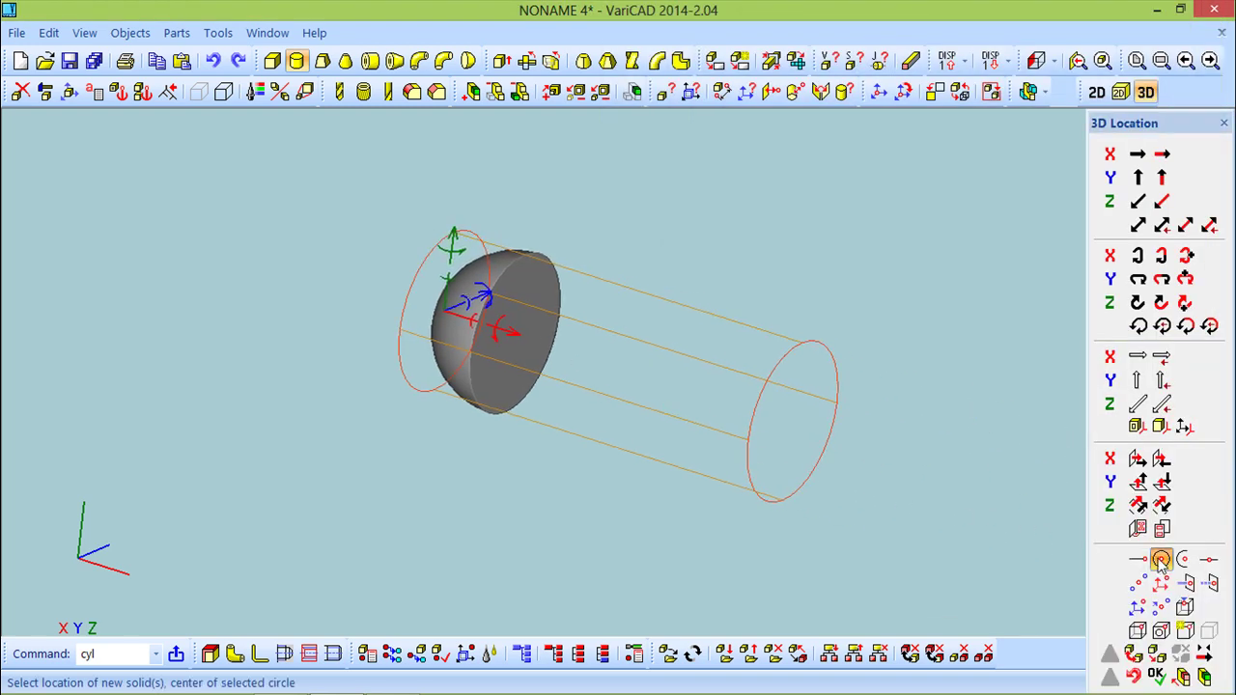
{"action": "left_click", "coordinate": [529, 394]}
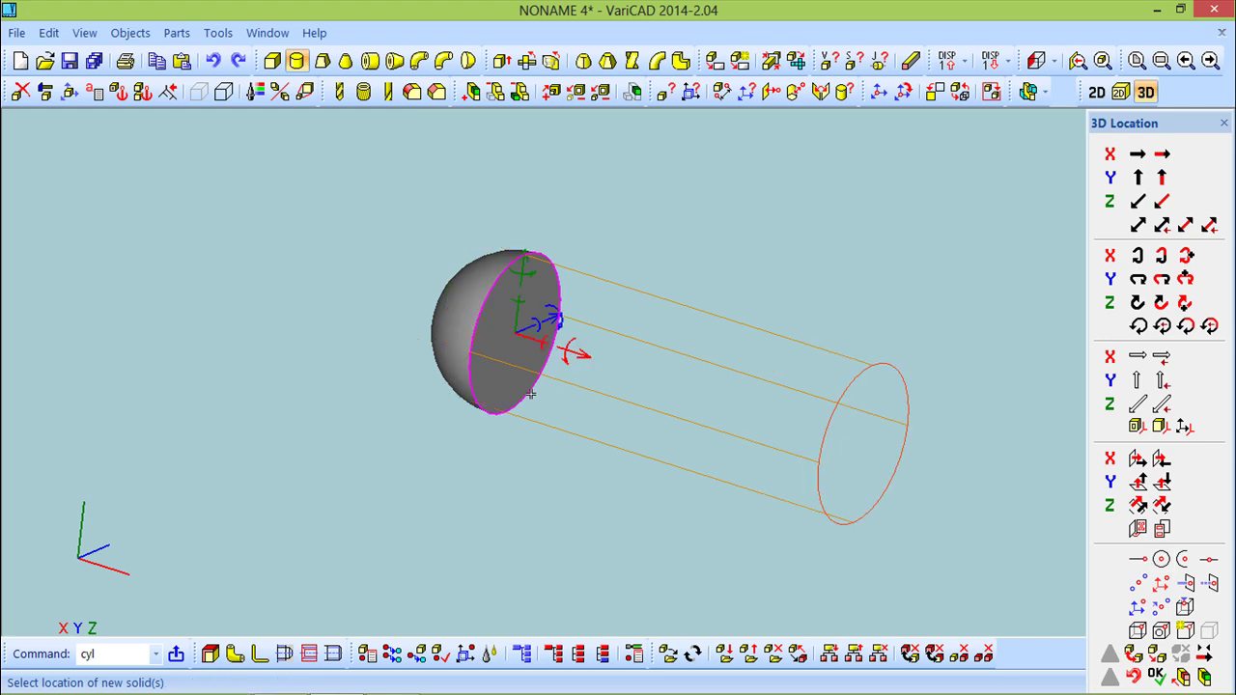
{"action": "right_click", "coordinate": [519, 452]}
{"action": "mouse_move", "coordinate": [520, 452]}
{"action": "middle_mouse_down"}
{"action": "mouse_move", "coordinate": [426, 417]}
{"action": "mouse_move", "coordinate": [361, 450]}
{"action": "mouse_move", "coordinate": [342, 427]}
{"action": "mouse_move", "coordinate": [361, 428]}
{"action": "middle_mouse_up"}
Step: Define a second cylinder with a diameter of 2.921 mm and a length of 3.302+.762 mm
{"action": "key", "text": "Return"}
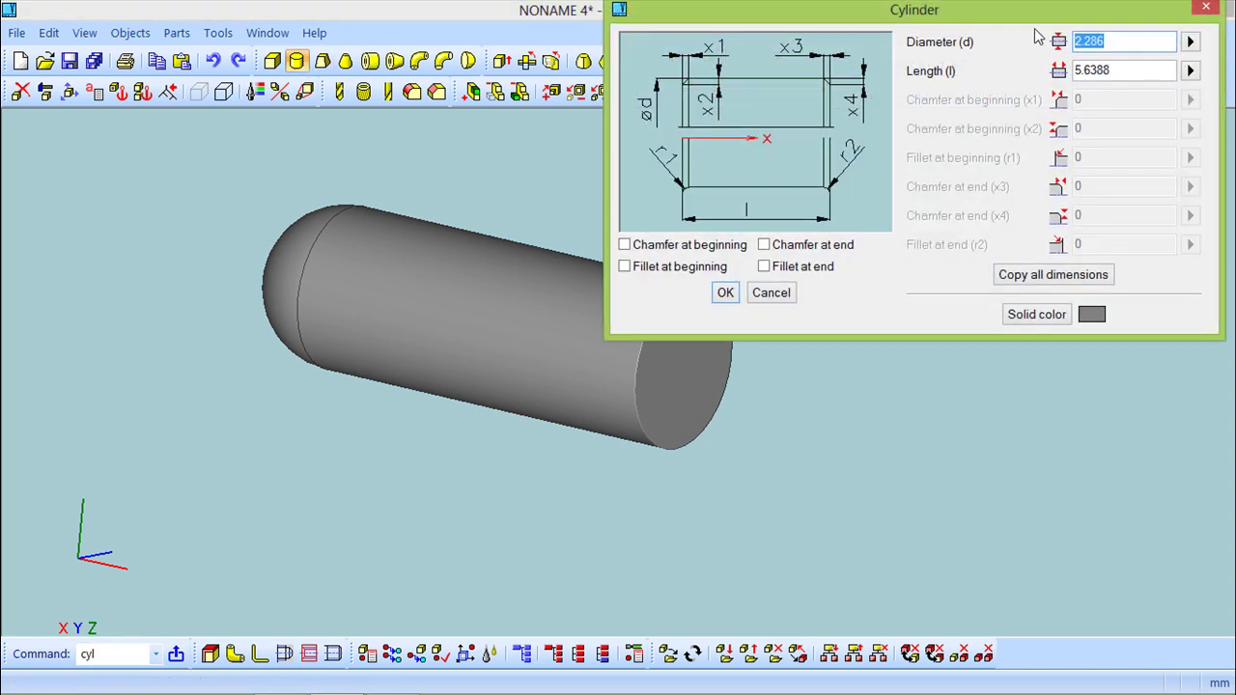
{"action": "type", "text": "2.921"}
{"action": "left_click_drag", "start_coordinate": [1118, 72], "coordinate": [1045, 73]}
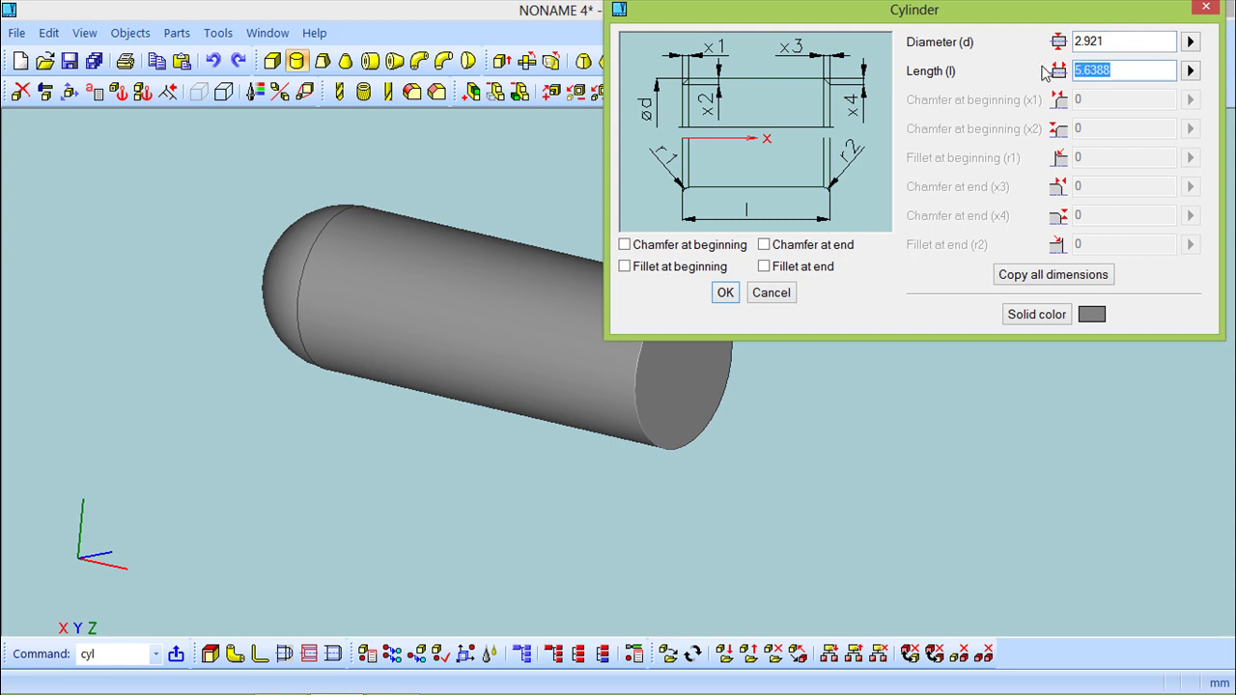
{"action": "type", "text": "3.302+"}
{"action": "type", "text": ".762"}
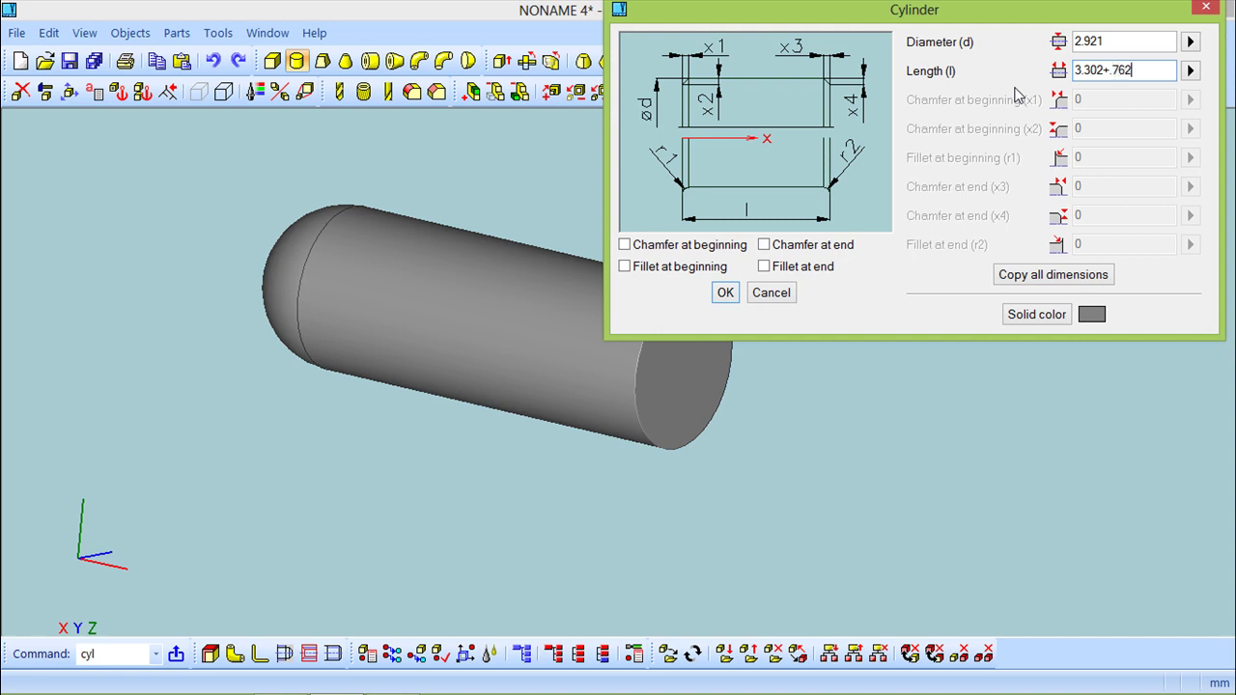
{"action": "left_click", "coordinate": [725, 293]}
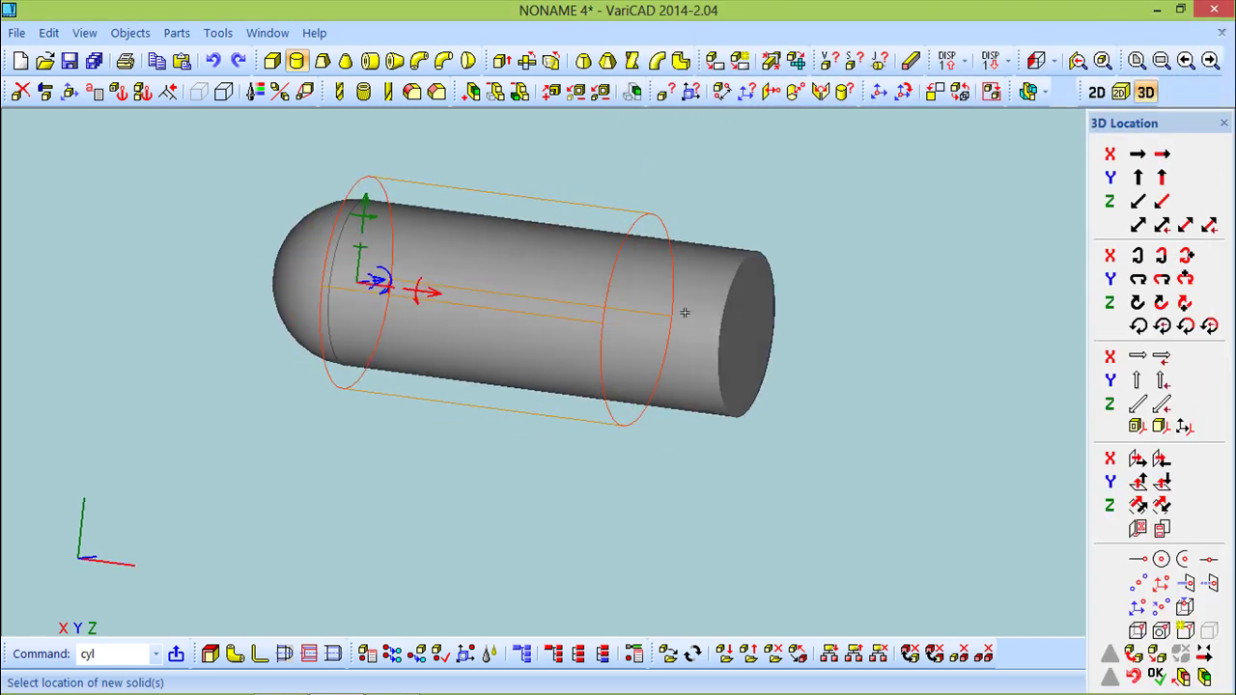
Step: Position the wider cylinder at the centre of the first cylinder's free end circle
{"action": "left_click", "coordinate": [1159, 564]}
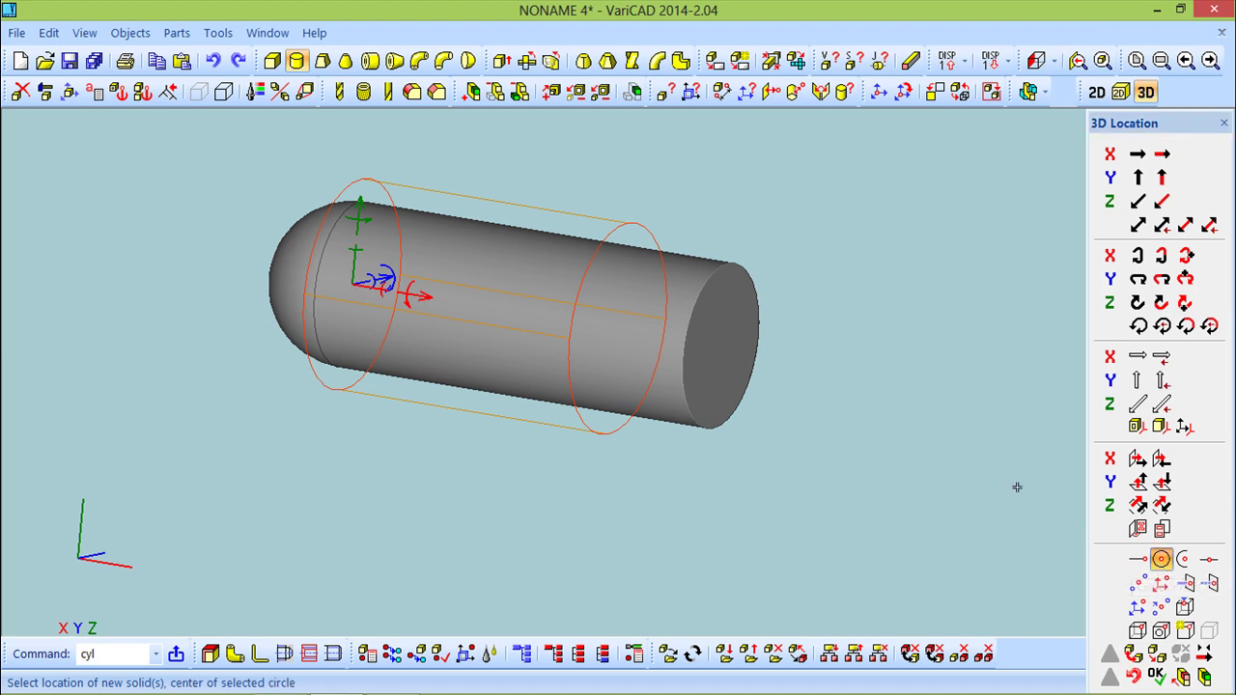
{"action": "left_click", "coordinate": [752, 373]}
{"action": "middle_click_drag", "start_coordinate": [717, 410], "coordinate": [544, 370]}
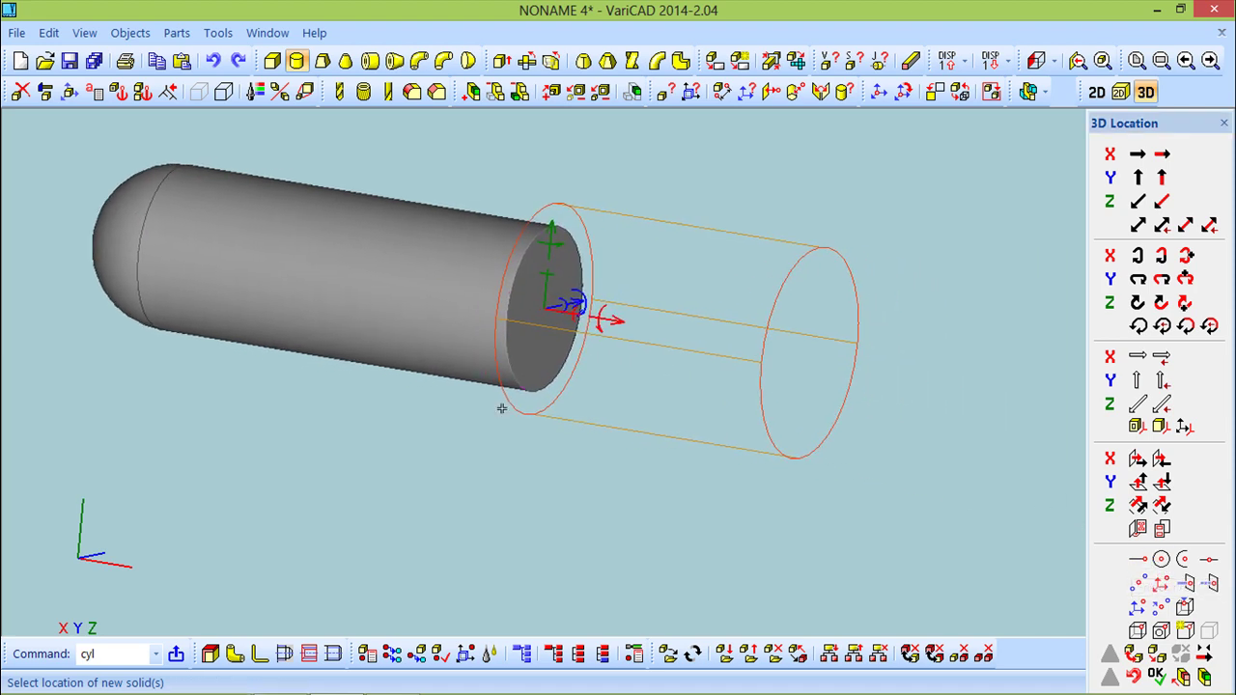
{"action": "key", "text": "Return"}
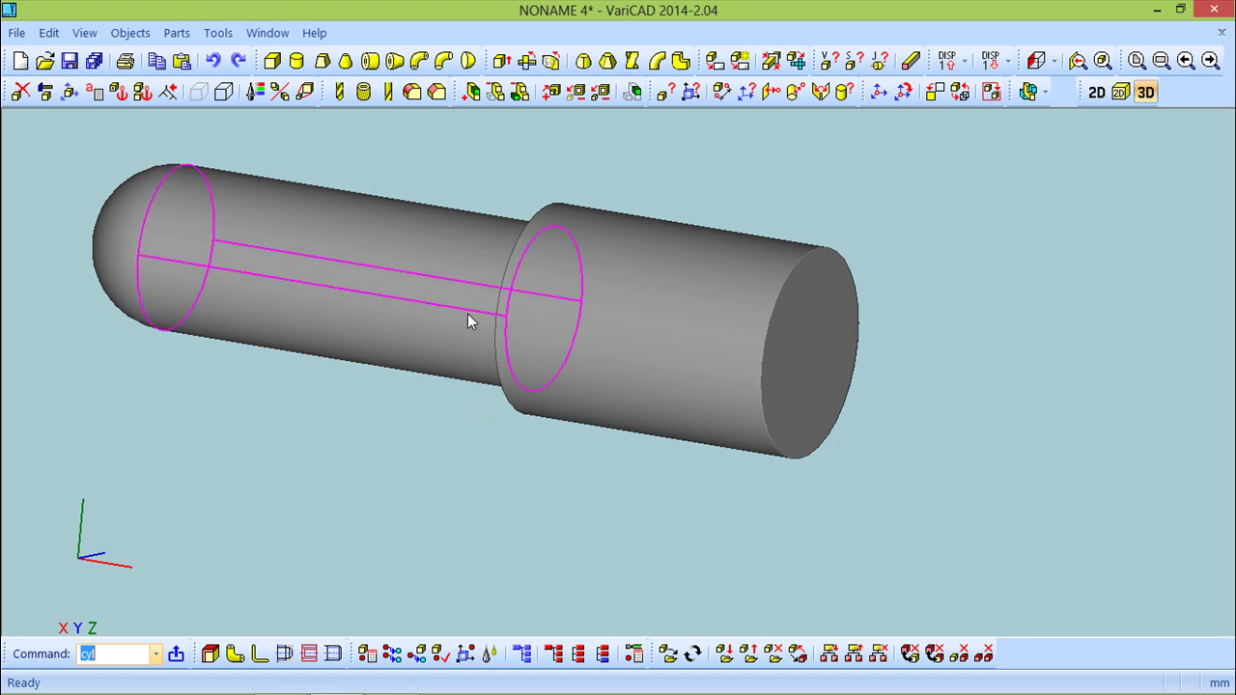
Step: Define a third cylinder with a diameter of 1.6383 mm and a length of 2.9972-.762 mm
{"action": "left_click", "coordinate": [298, 61]}
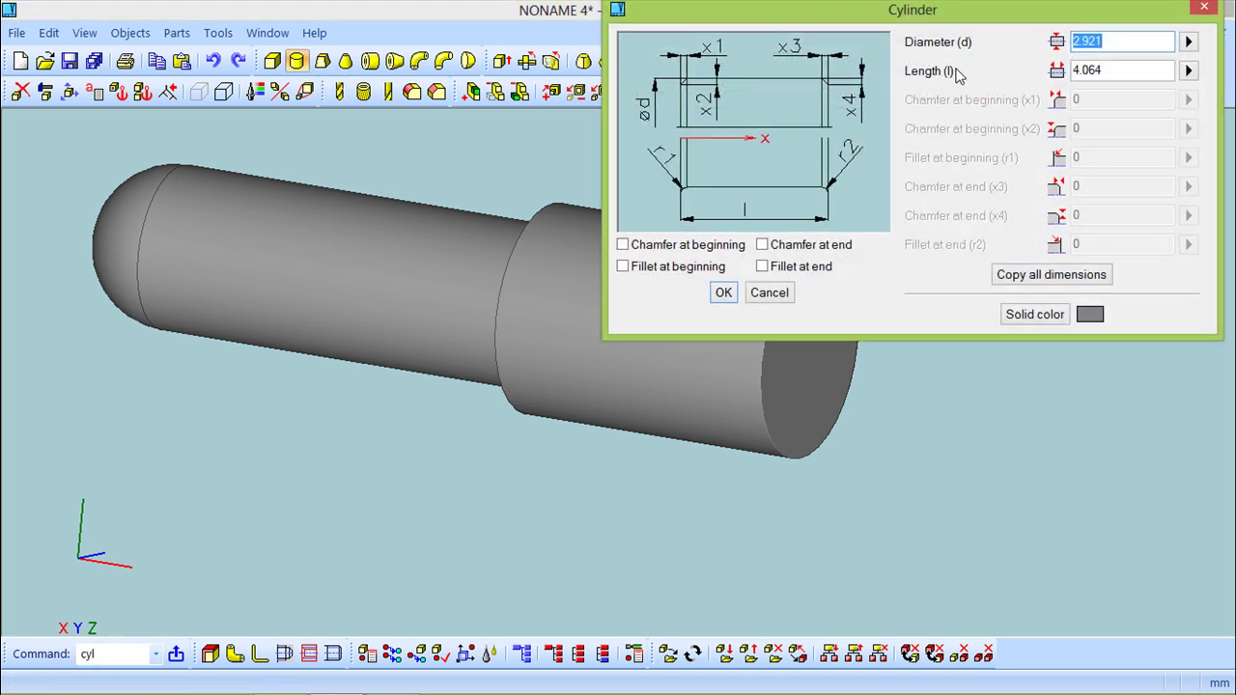
{"action": "left_click", "coordinate": [1103, 42]}
{"action": "left_click_drag", "start_coordinate": [1103, 42], "coordinate": [1036, 37]}
{"action": "type", "text": "1.6383"}
{"action": "left_click_drag", "start_coordinate": [1111, 72], "coordinate": [1046, 75]}
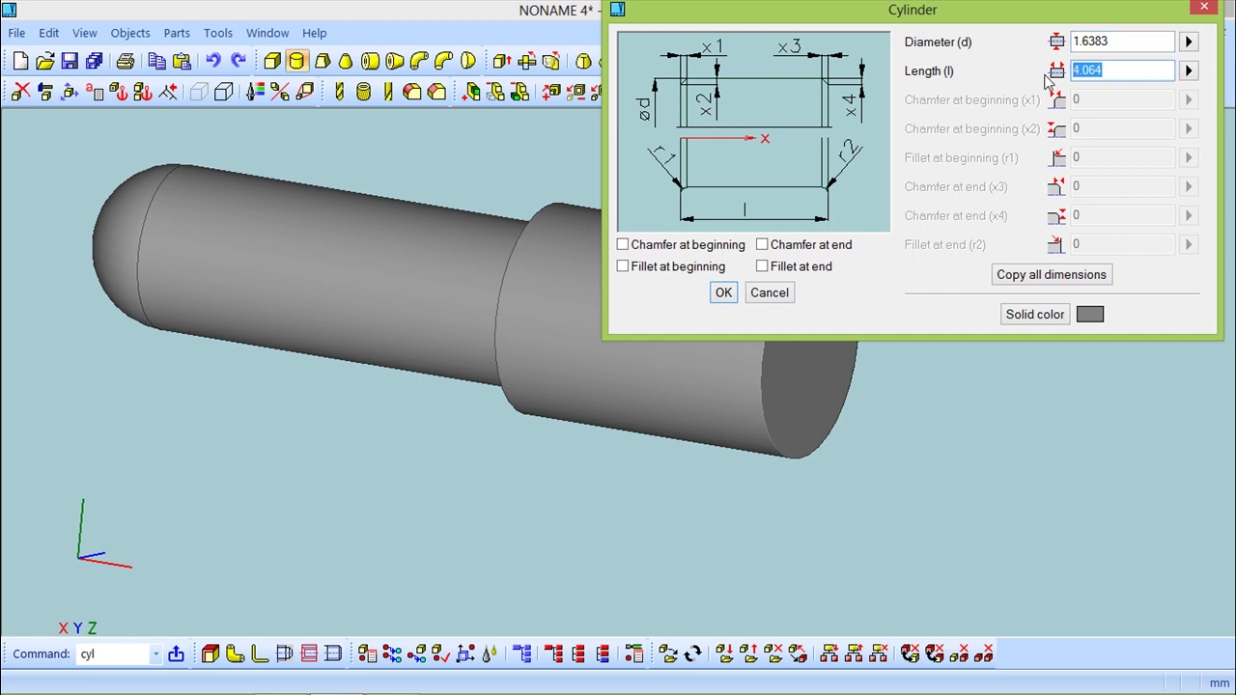
{"action": "type", "text": "2.9972-.762"}
{"action": "key", "text": "Return"}
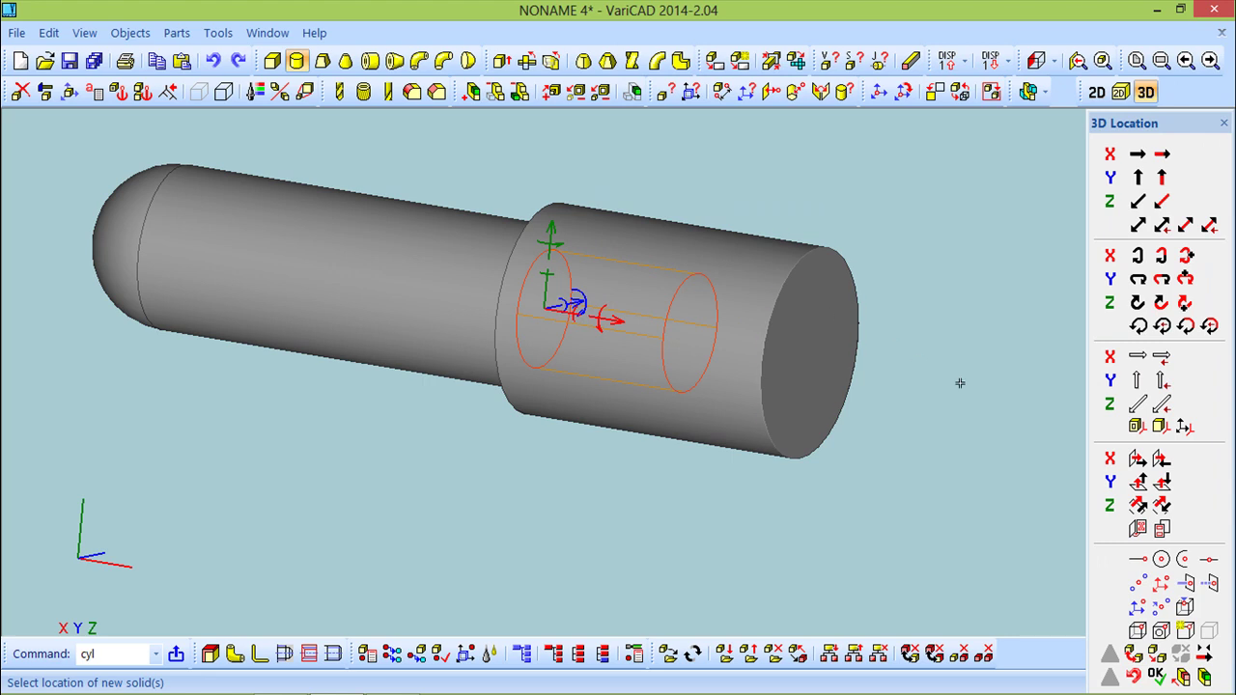
Step: Place the narrow cylinder at the centre of the wide cylinder's outer end circle
{"action": "left_click", "coordinate": [1160, 558]}
{"action": "left_click", "coordinate": [850, 389]}
{"action": "mouse_move", "coordinate": [654, 437]}
{"action": "middle_mouse_down"}
{"action": "mouse_move", "coordinate": [686, 438]}
{"action": "mouse_move", "coordinate": [632, 446]}
{"action": "middle_mouse_up"}
{"action": "key", "text": "Return"}
Step: Chamfer the end edge of the narrow cylinder with distances of 0.86 mm in the arrow-marked direction and 0.5016 mm in the unmarked direction
{"action": "middle_click_drag", "start_coordinate": [389, 488], "coordinate": [364, 464]}
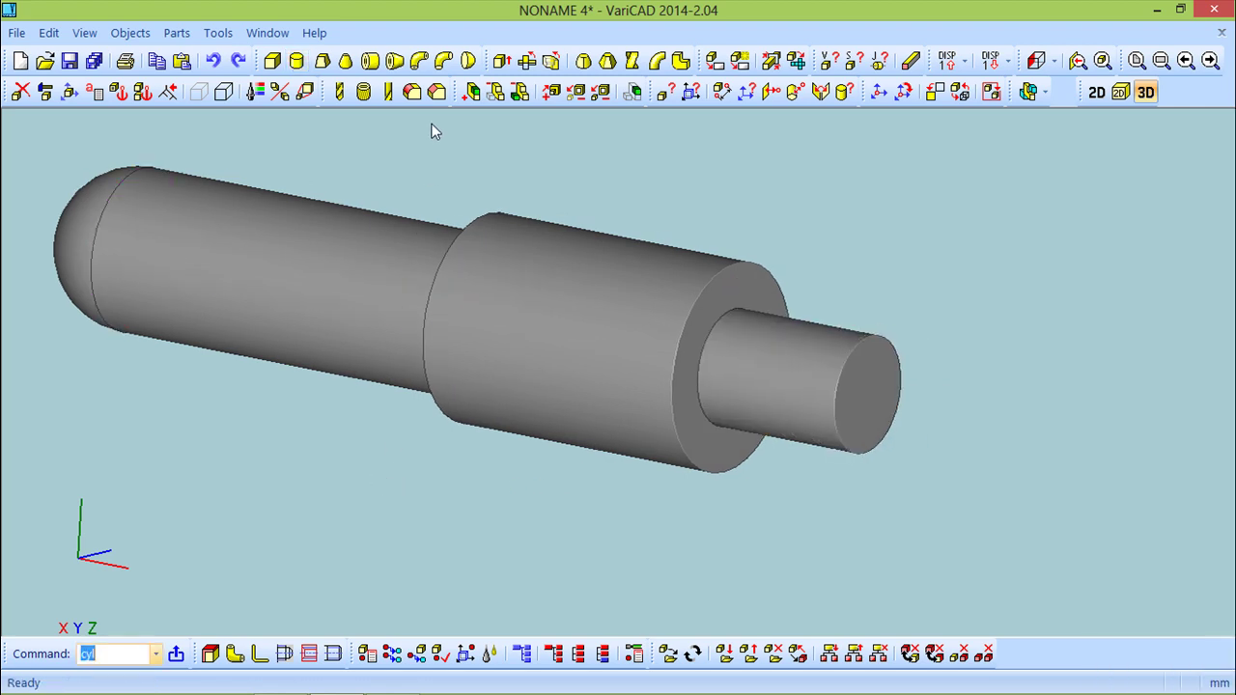
{"action": "left_click", "coordinate": [436, 92]}
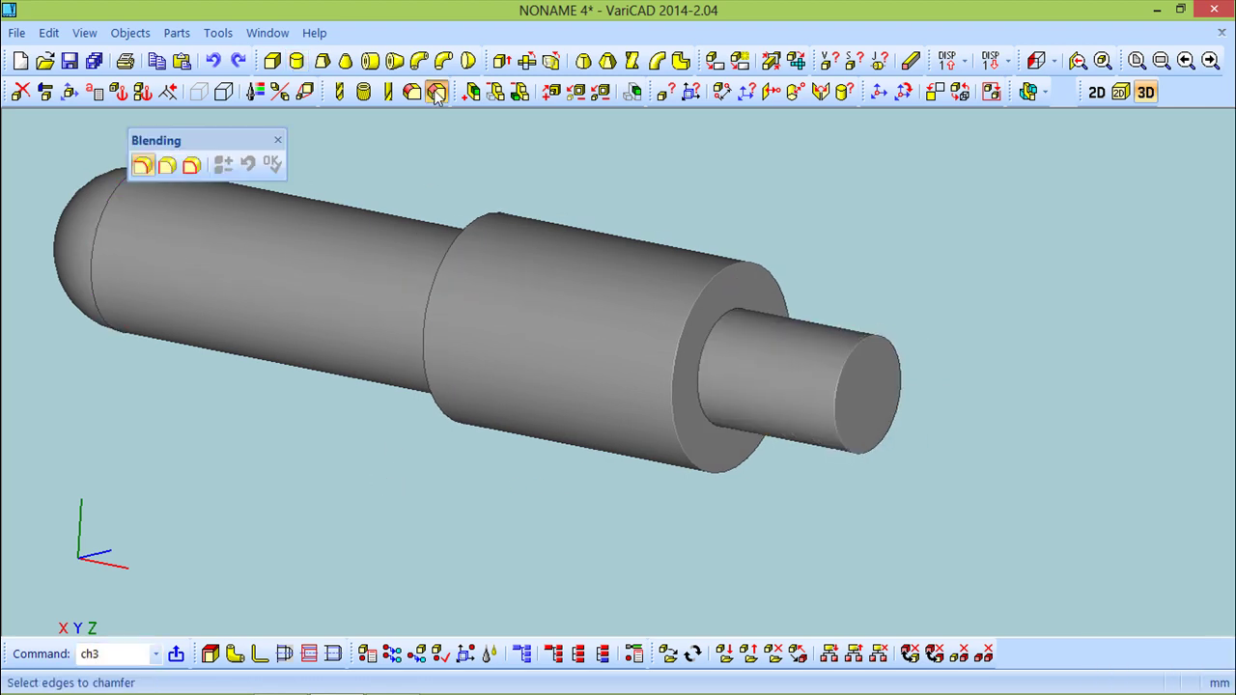
{"action": "left_click", "coordinate": [872, 336]}
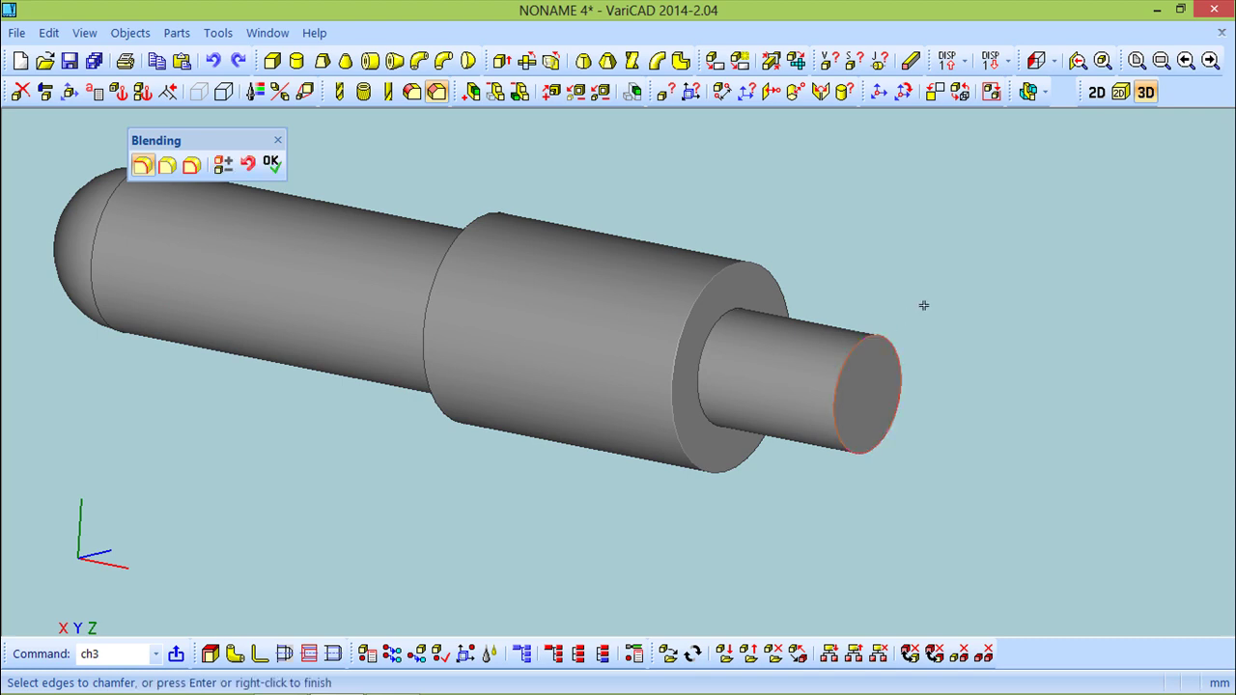
{"action": "right_click", "coordinate": [857, 255]}
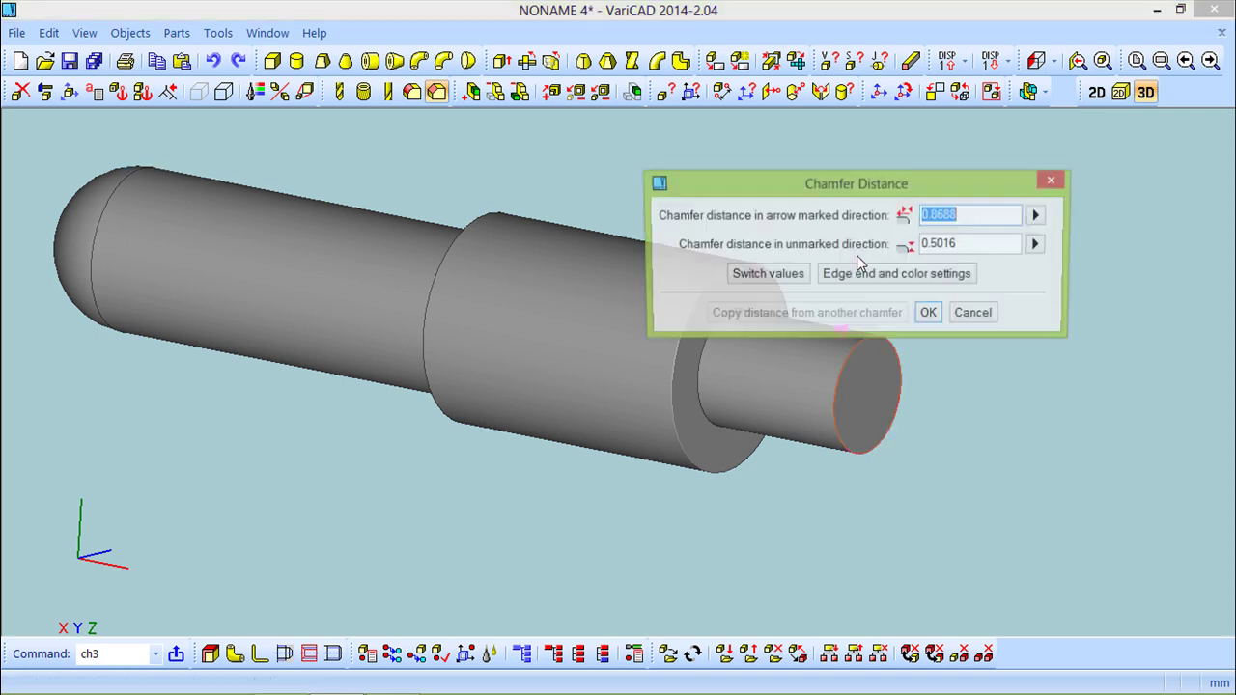
{"action": "left_click", "coordinate": [965, 216]}
{"action": "left_click_drag", "start_coordinate": [969, 217], "coordinate": [868, 220]}
{"action": "key", "text": "BackSpace"}
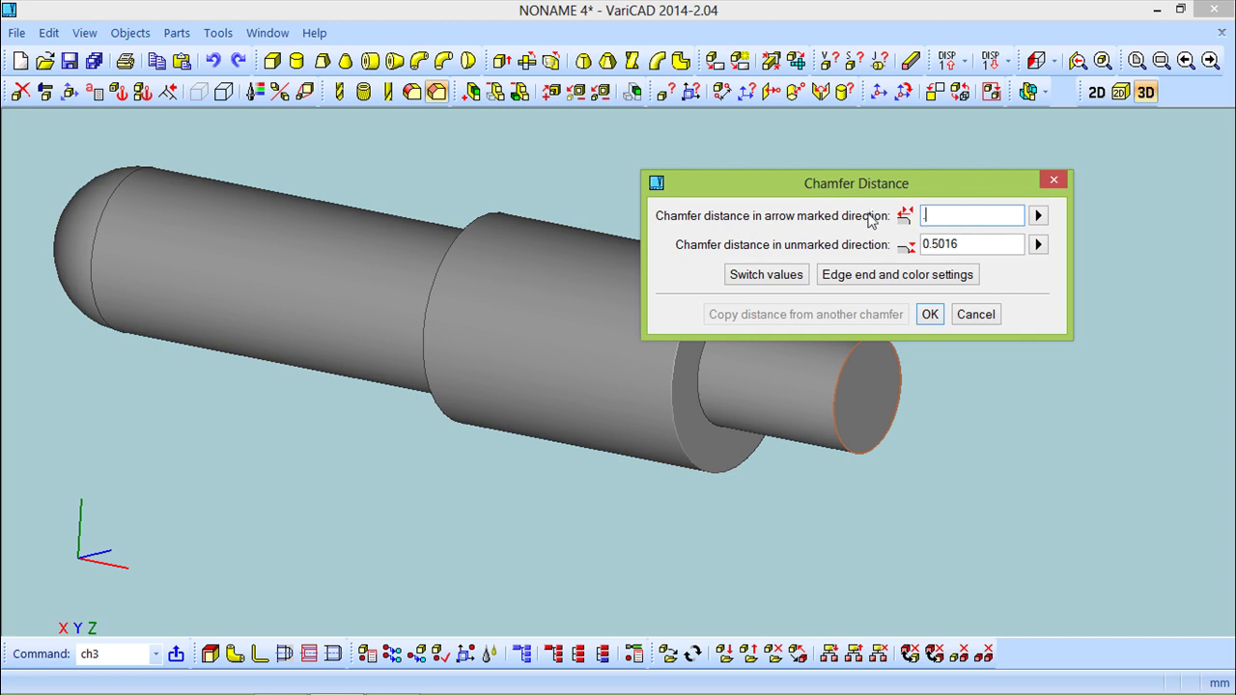
{"action": "type", "text": ".86"}
{"action": "left_click", "coordinate": [933, 316]}
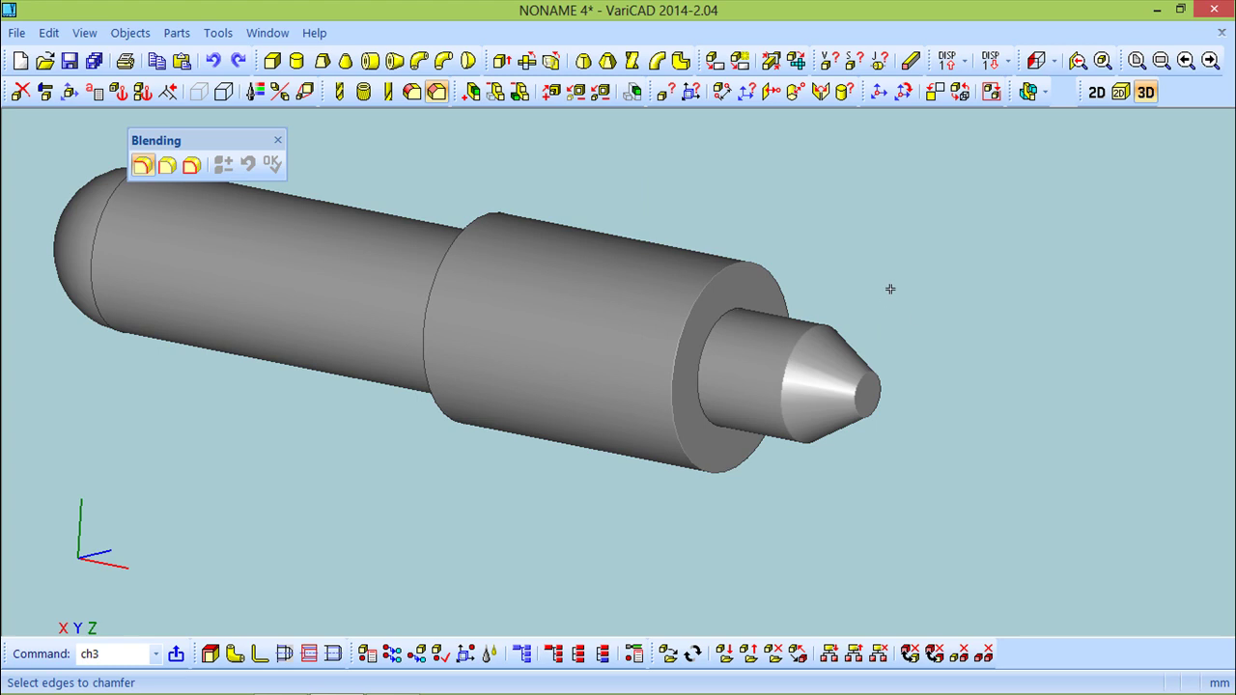
{"action": "left_click", "coordinate": [277, 143]}
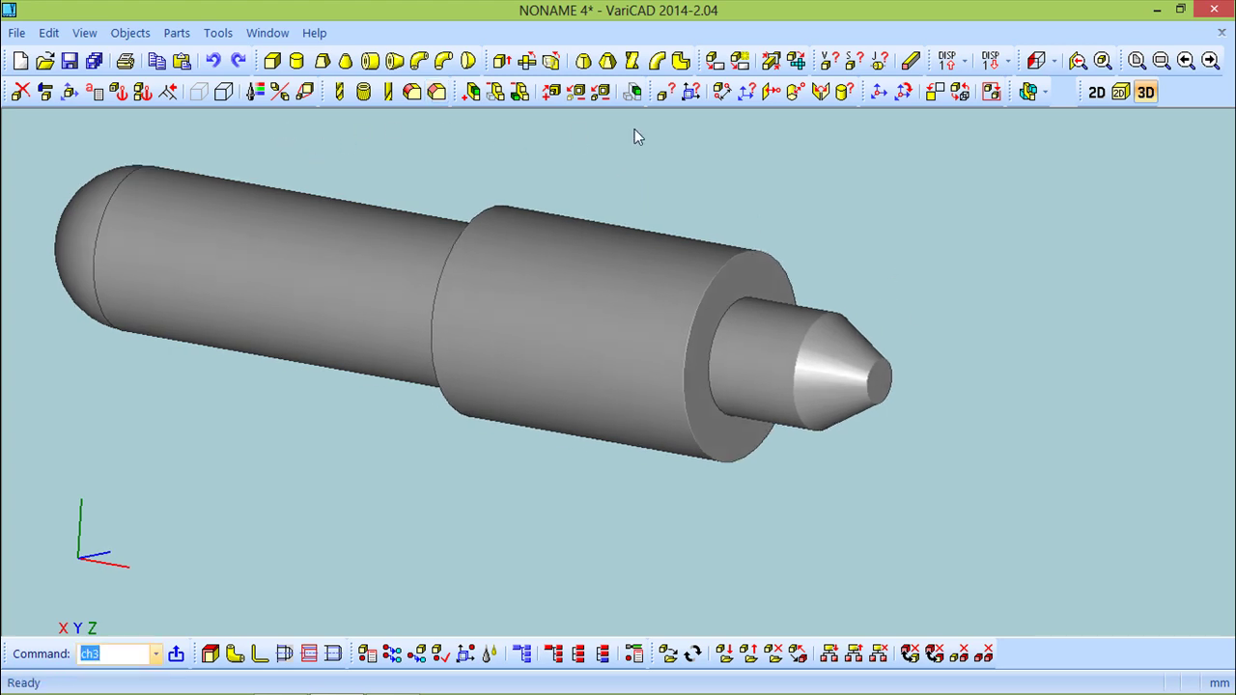
Step: Switch to the 2D drawing area and draw a small circle defined by its centre point and radius
{"action": "left_click", "coordinate": [1095, 92]}
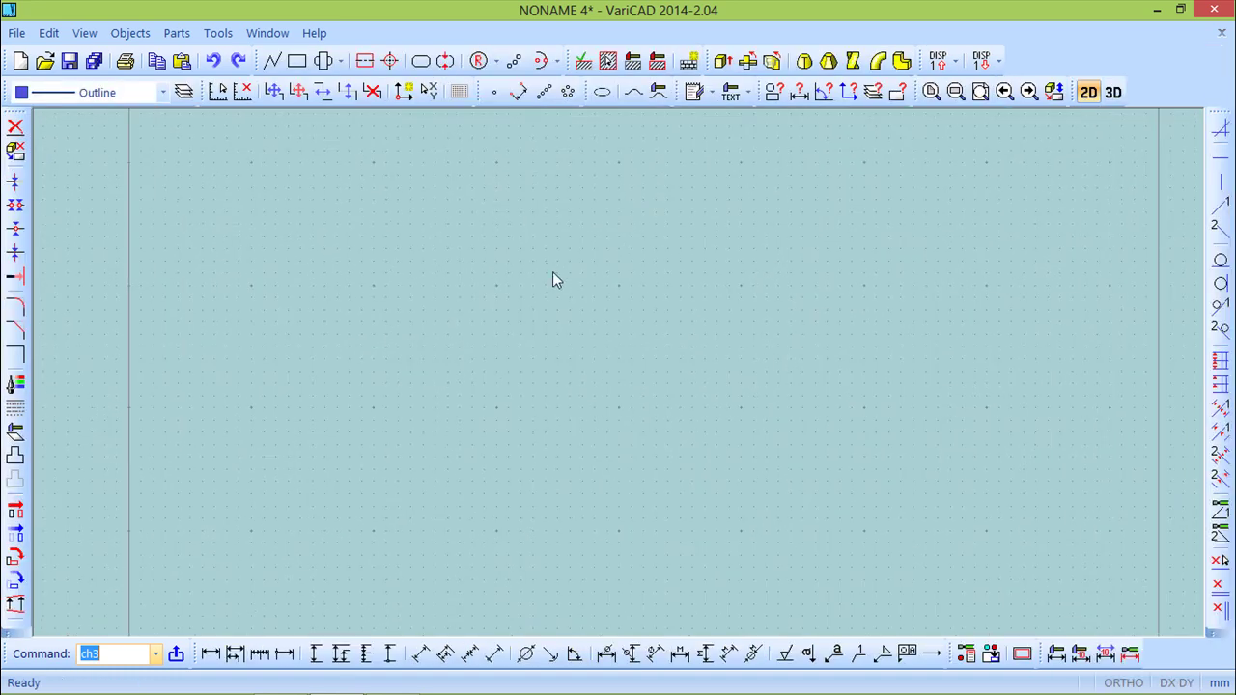
{"action": "left_click", "coordinate": [477, 60]}
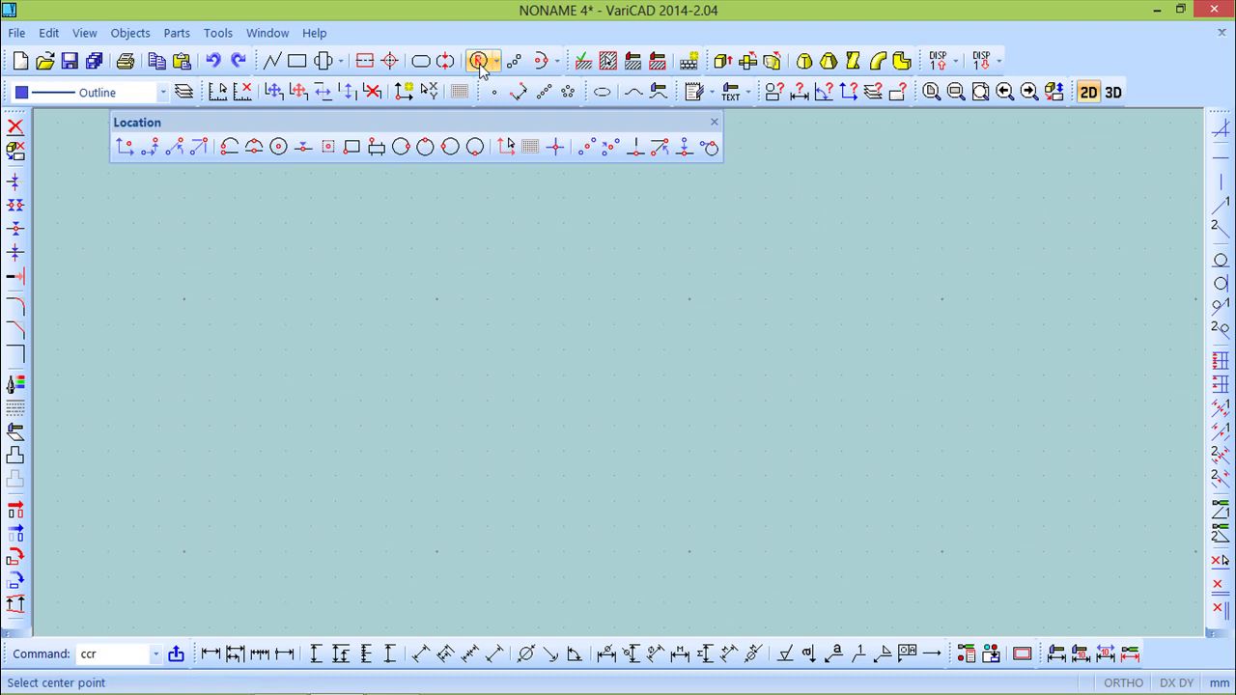
{"action": "left_click", "coordinate": [486, 332]}
{"action": "left_click", "coordinate": [637, 358]}
{"action": "scroll", "coordinate": [515, 346], "scroll_direction": "up", "scroll_amount": 4}
{"action": "scroll", "coordinate": [588, 350], "scroll_direction": "up", "scroll_amount": 2}
{"action": "middle_click_drag", "start_coordinate": [497, 314], "coordinate": [650, 370]}
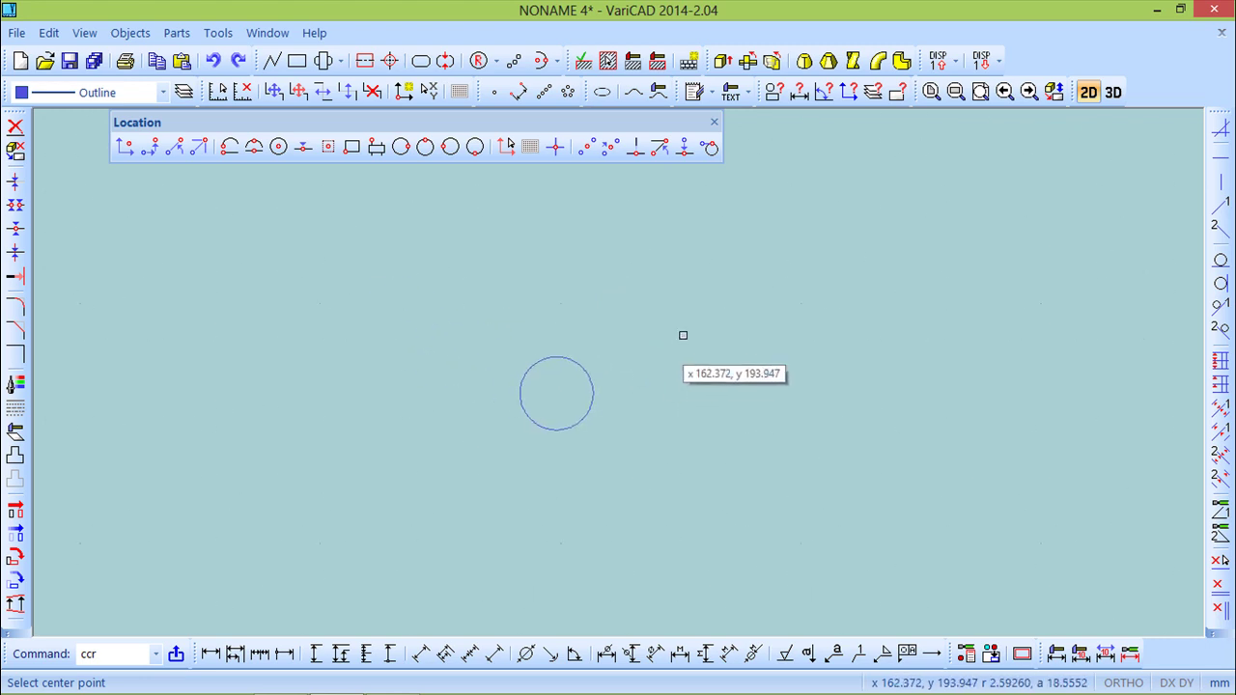
{"action": "left_click", "coordinate": [713, 122]}
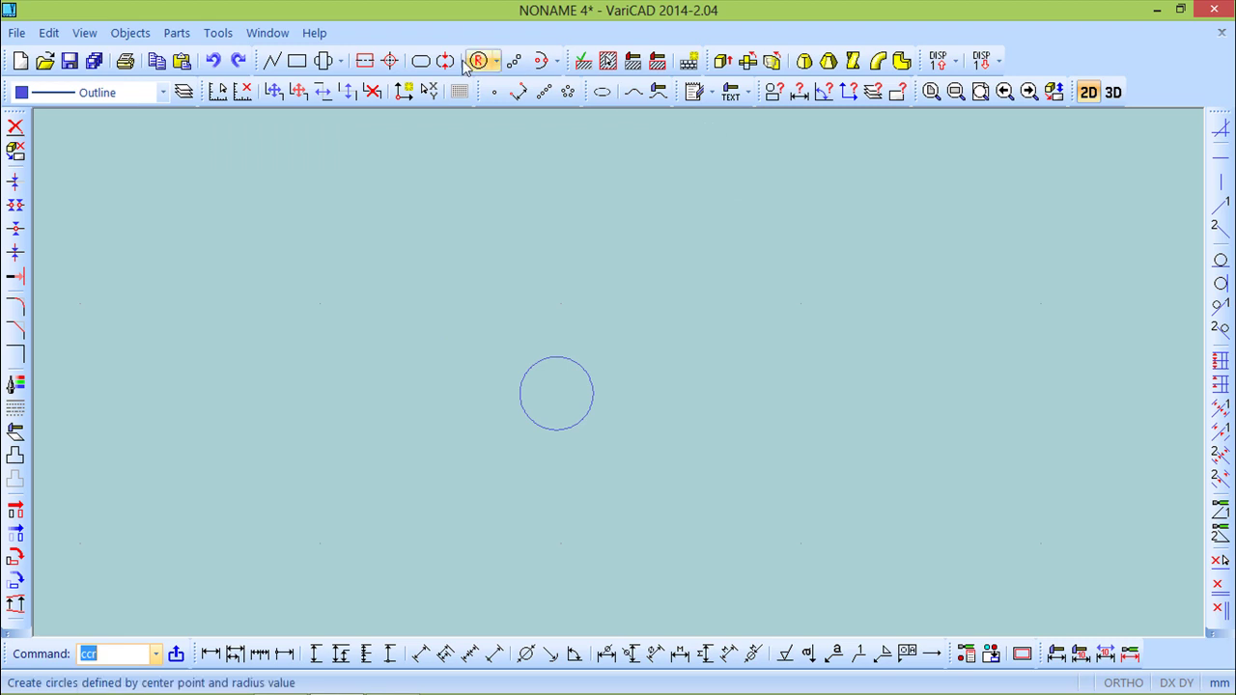
Step: Start a line at the circle's centre and add a vertical segment with Dx 0 and Dy 1.4605
{"action": "left_click", "coordinate": [271, 60]}
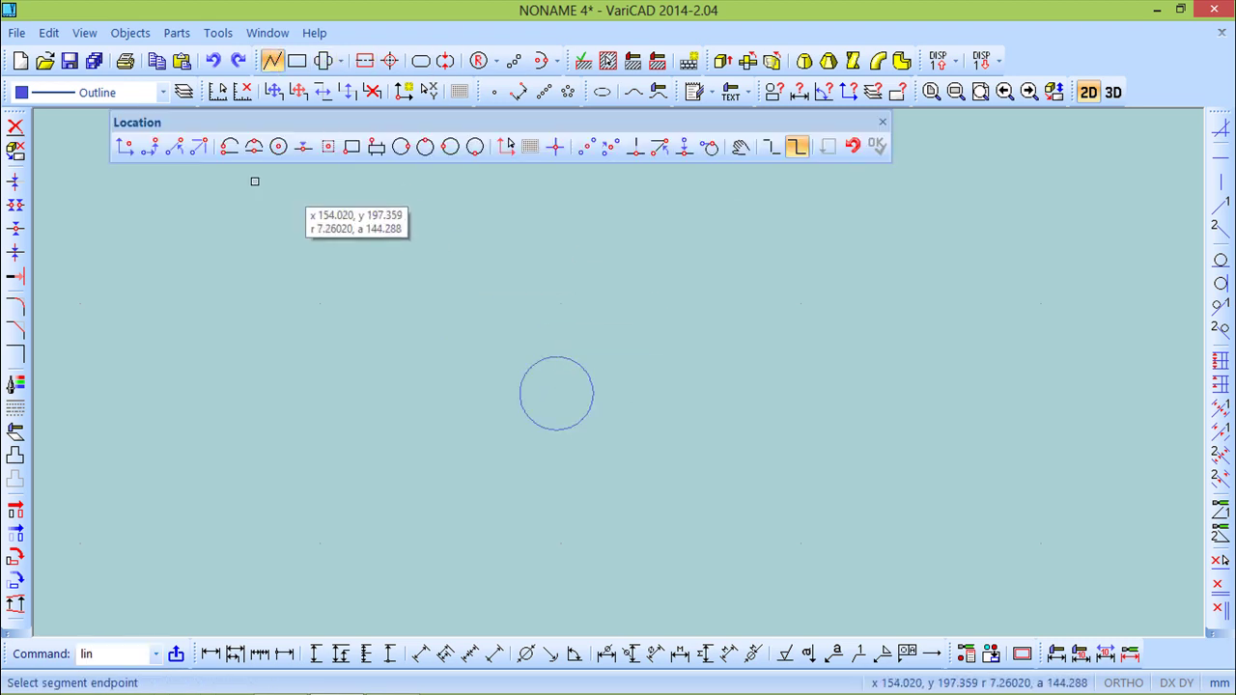
{"action": "left_click", "coordinate": [150, 146]}
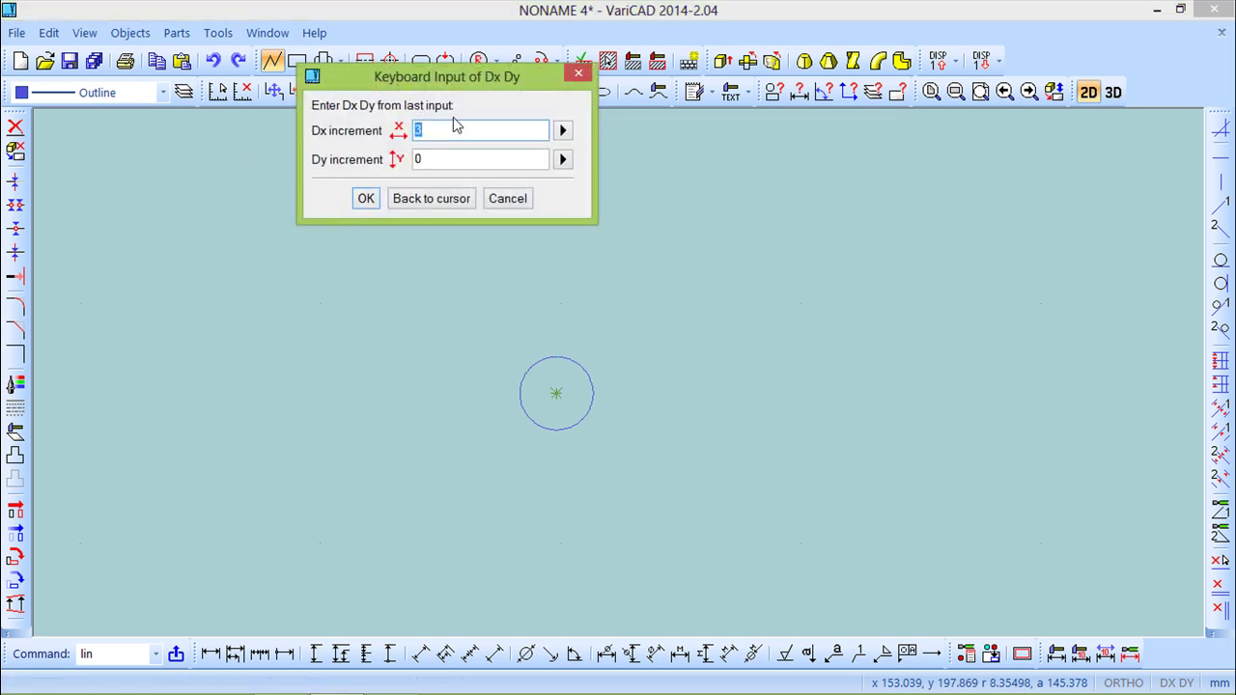
{"action": "type", "text": "0"}
{"action": "key", "text": "Tab"}
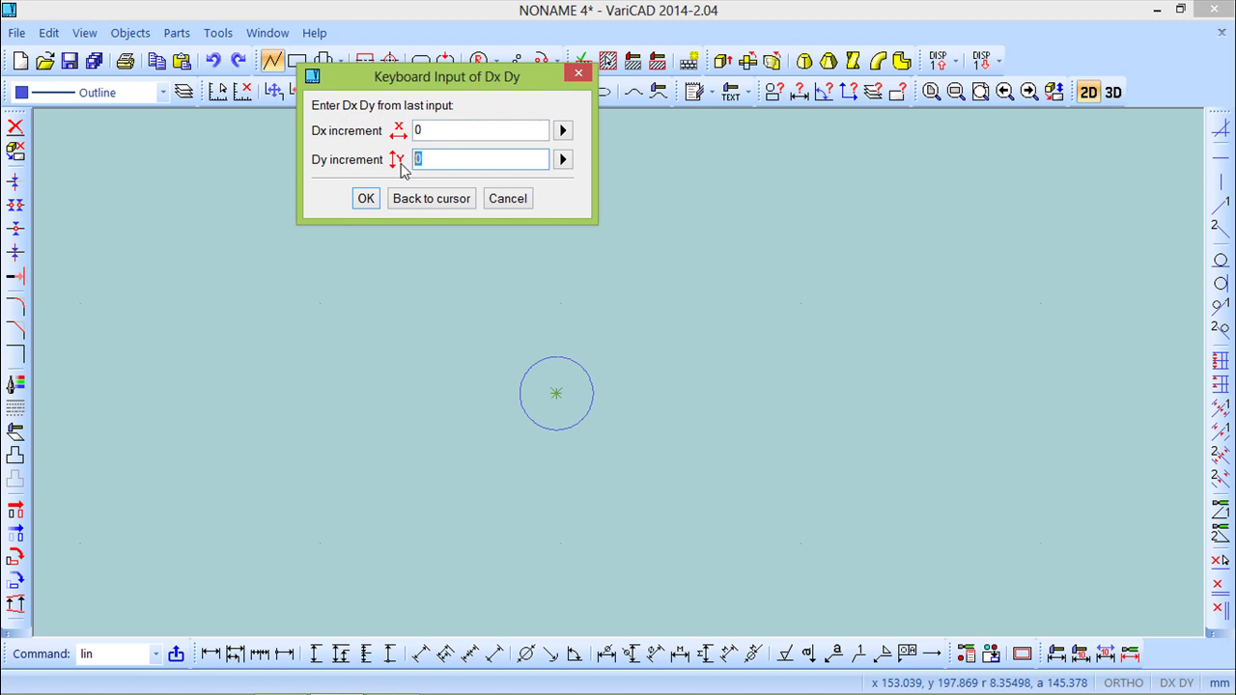
{"action": "type", "text": "1.4605"}
{"action": "key", "text": "Return"}
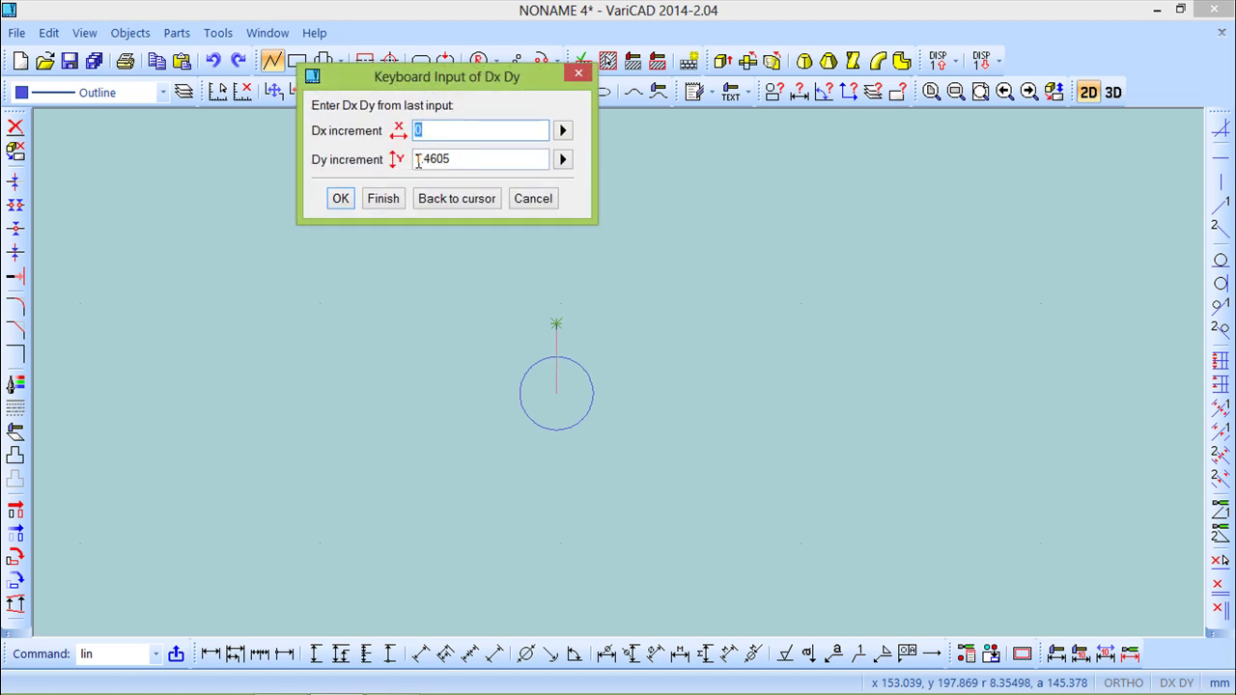
Step: Continue the line with a horizontal segment using Dx 3 and Dy 0, and finish the line
{"action": "left_click_drag", "start_coordinate": [486, 156], "coordinate": [373, 165]}
{"action": "type", "text": "0"}
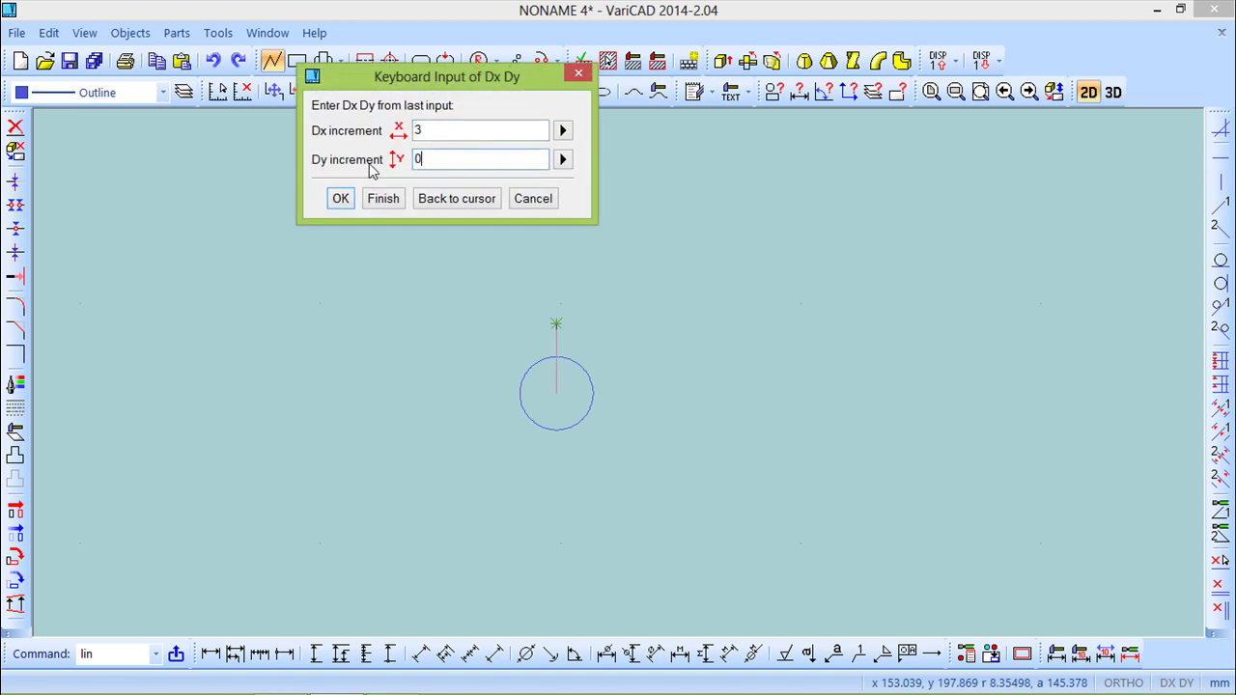
{"action": "key", "text": "Return"}
{"action": "left_click", "coordinate": [443, 199]}
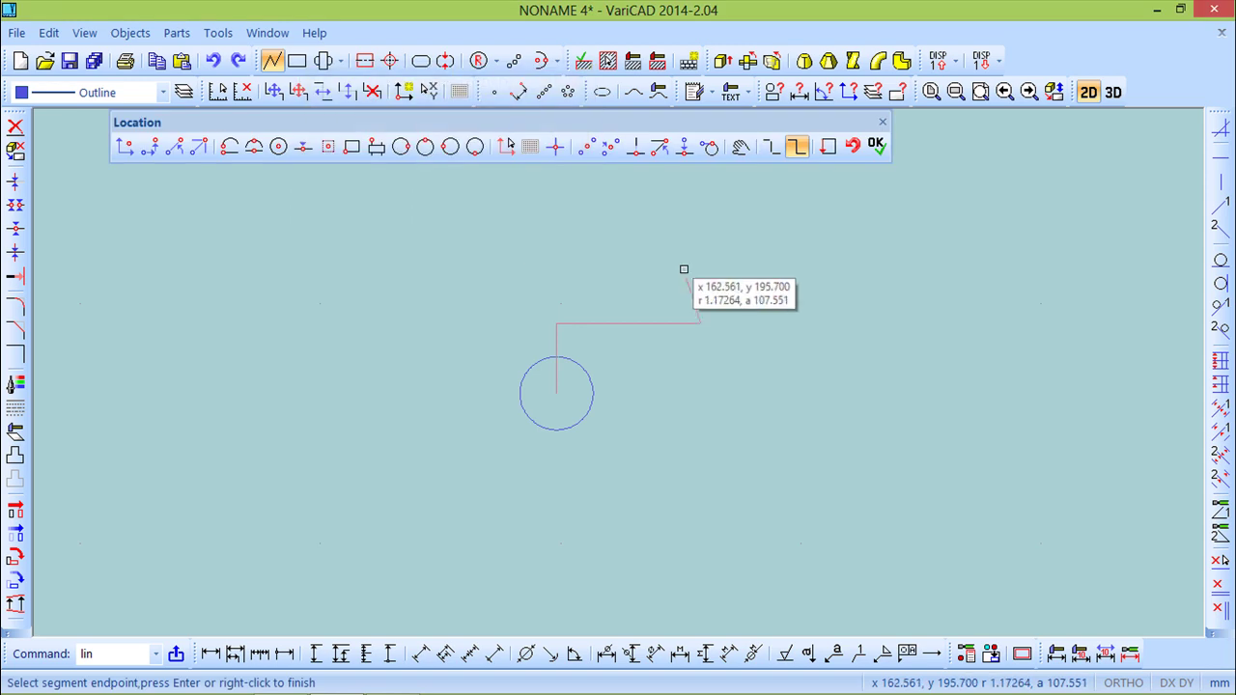
{"action": "left_click", "coordinate": [881, 124]}
{"action": "scroll", "coordinate": [685, 367], "scroll_direction": "down", "scroll_amount": 3}
{"action": "middle_click_drag", "start_coordinate": [721, 338], "coordinate": [645, 429]}
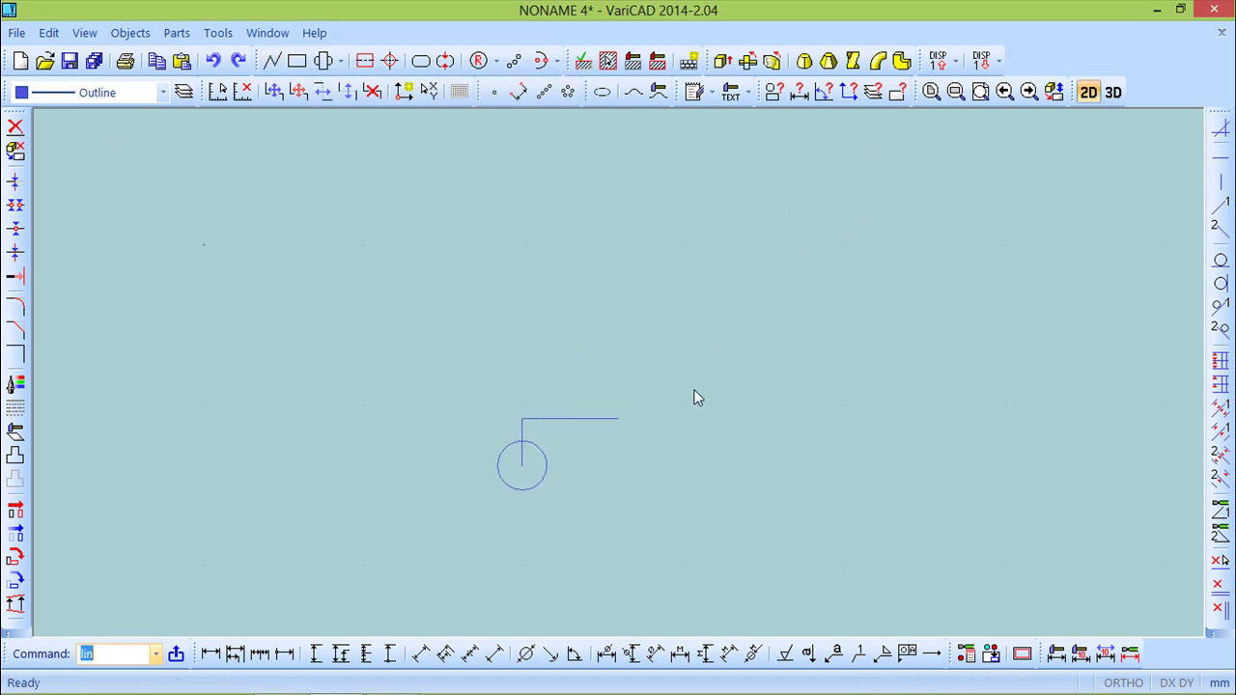
Step: Revolve the circle into a solid ring, using the endpoints of the horizontal line as the revolving axis
{"action": "left_click", "coordinate": [748, 62]}
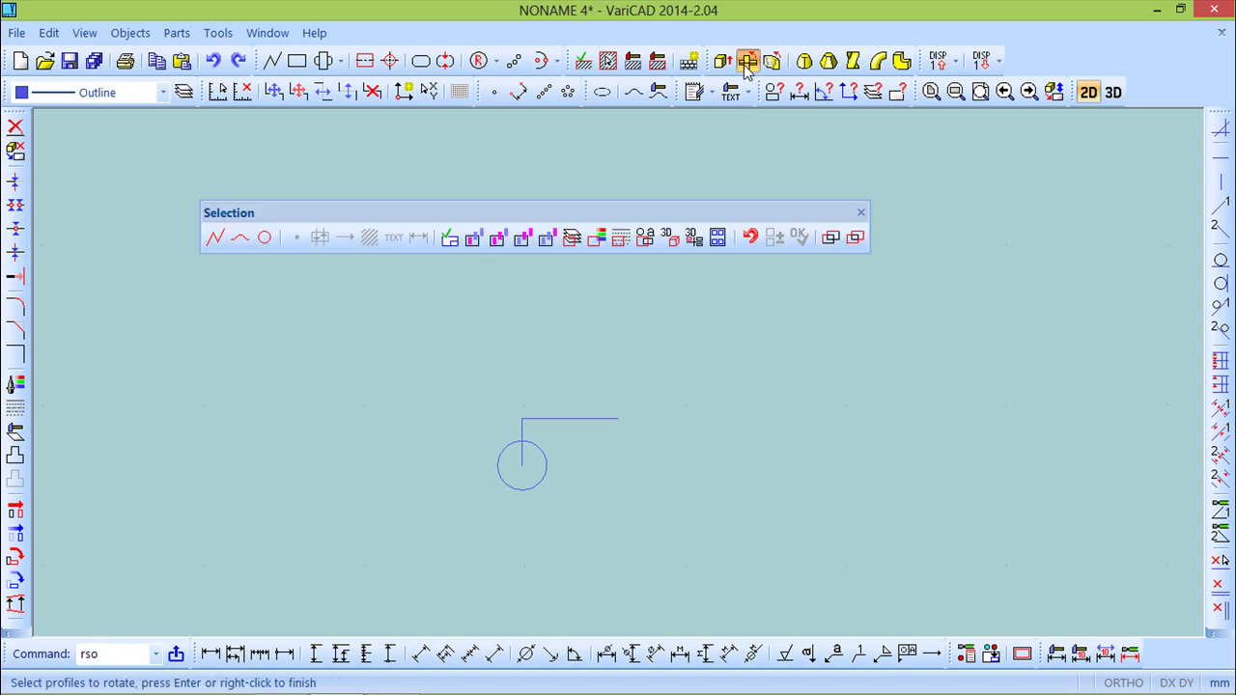
{"action": "left_click", "coordinate": [545, 454]}
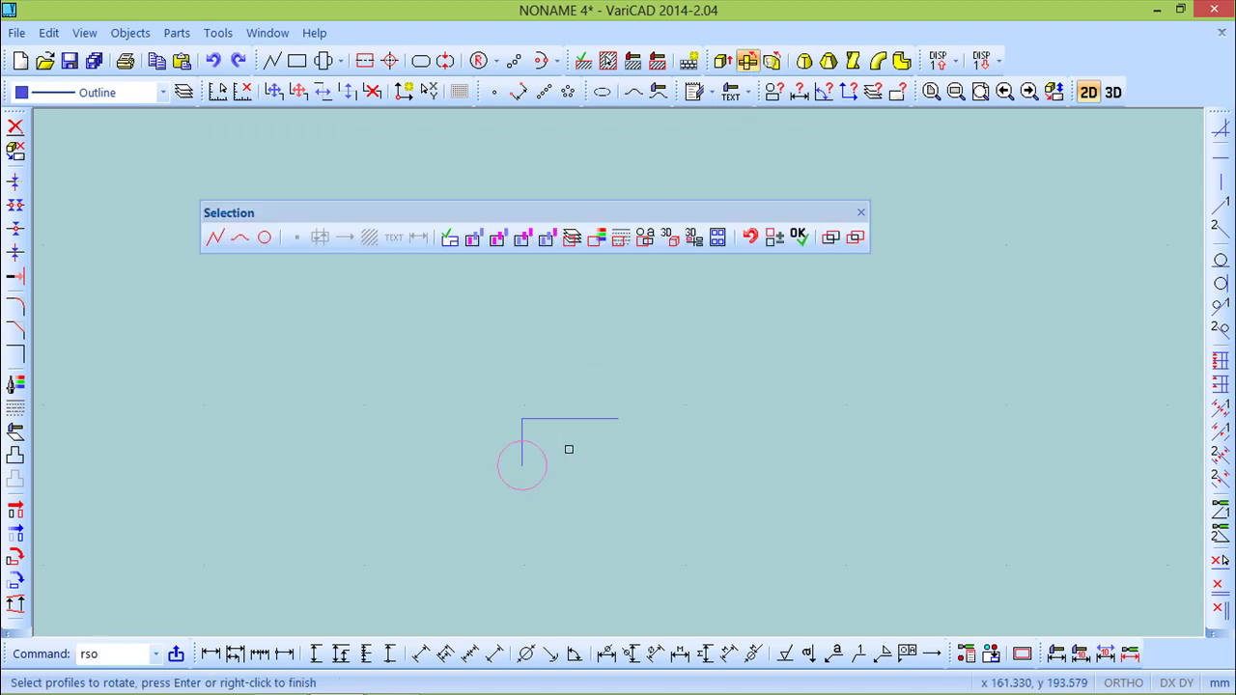
{"action": "right_click", "coordinate": [567, 448]}
{"action": "left_click", "coordinate": [523, 422]}
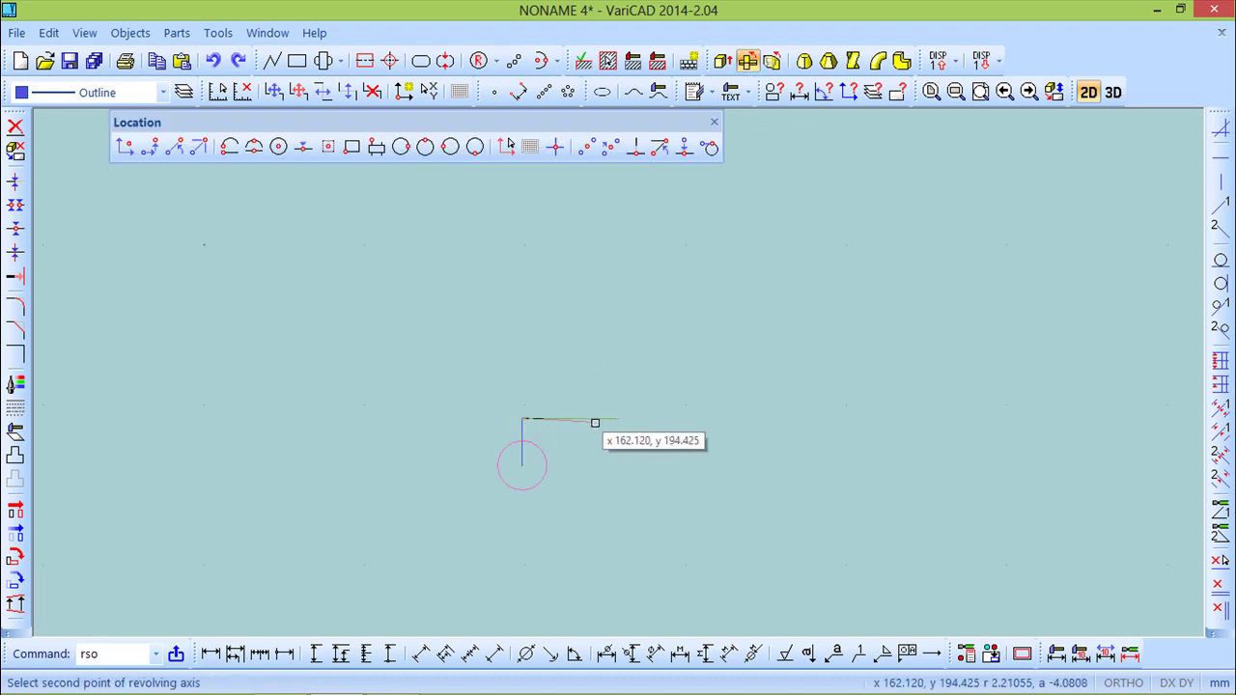
{"action": "left_click", "coordinate": [614, 419]}
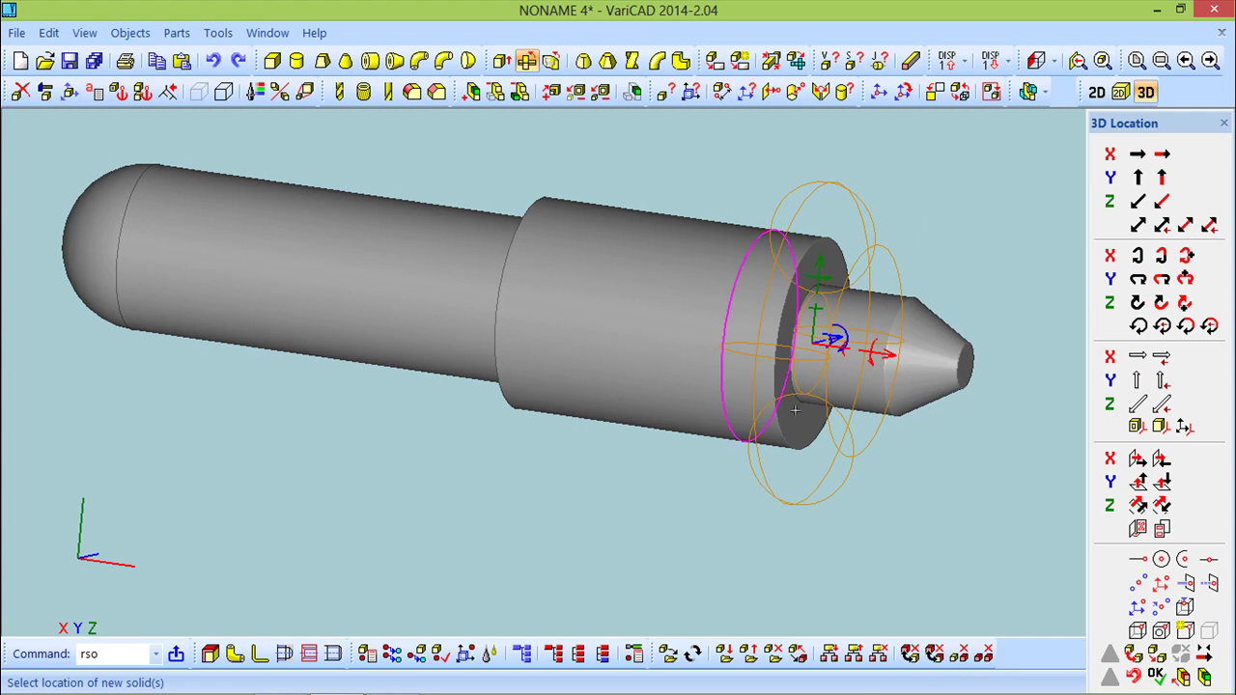
Step: Translate the revolved ring 0.762 mm along the pin's X axis towards the chamfered tip
{"action": "left_click", "coordinate": [889, 356]}
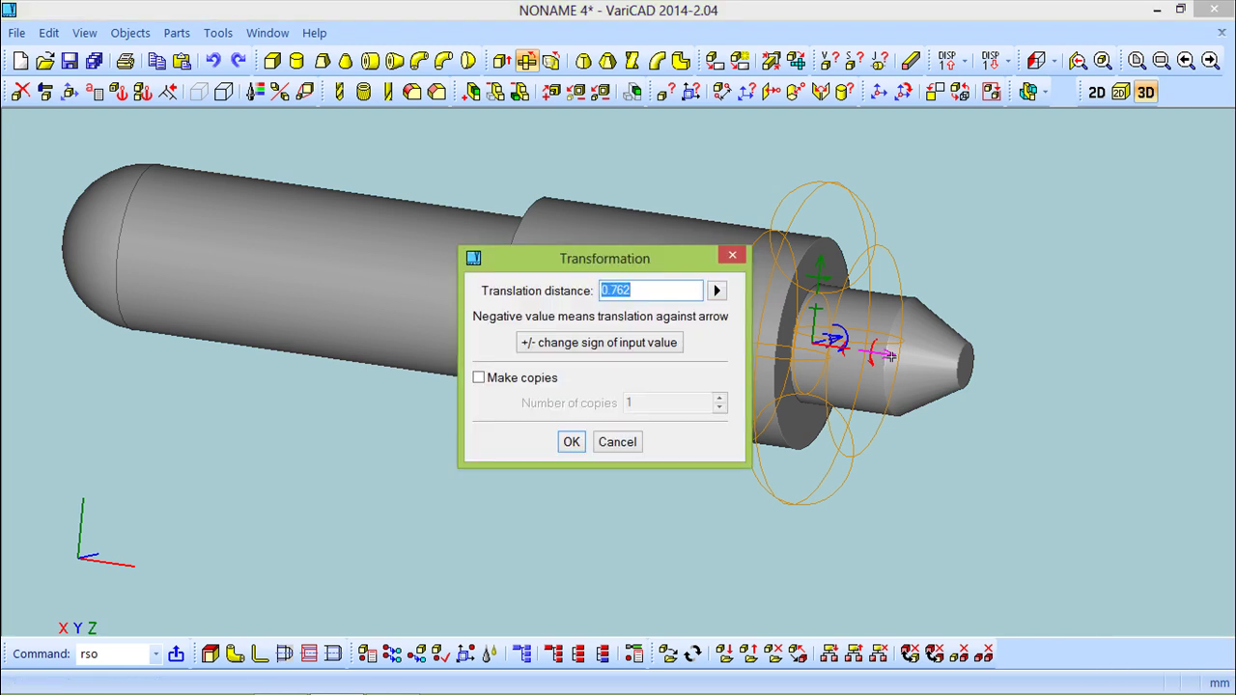
{"action": "left_click", "coordinate": [572, 441]}
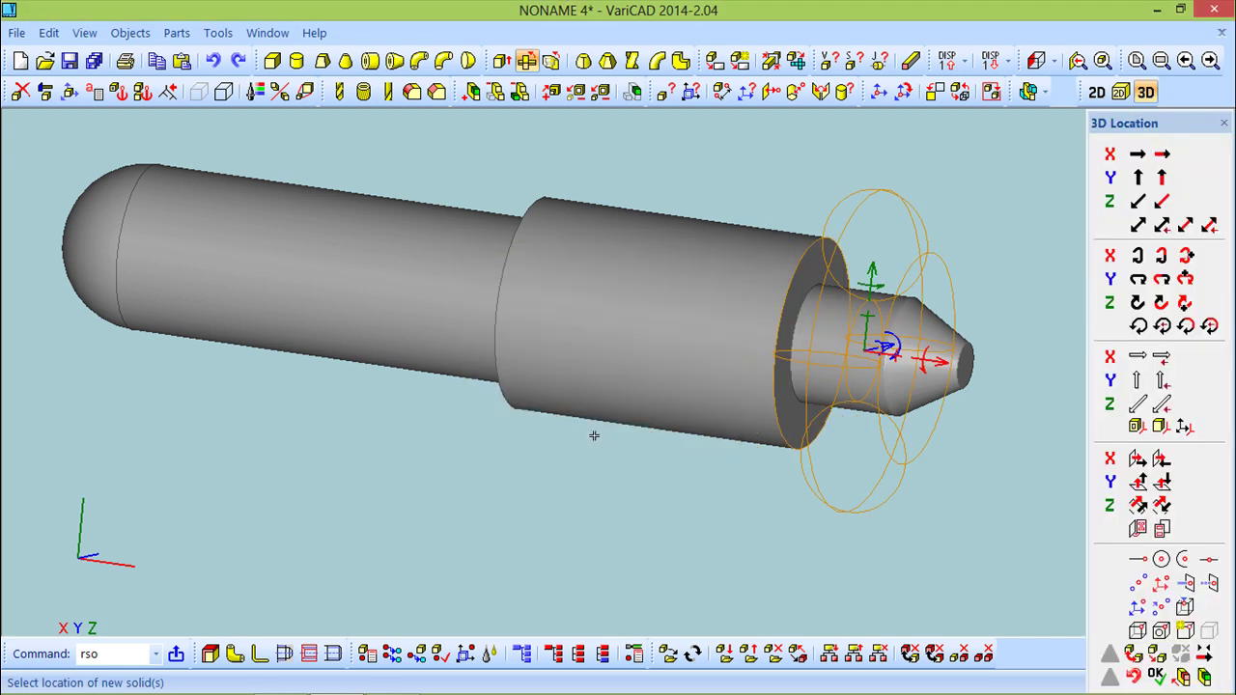
{"action": "middle_click_drag", "start_coordinate": [714, 426], "coordinate": [569, 441]}
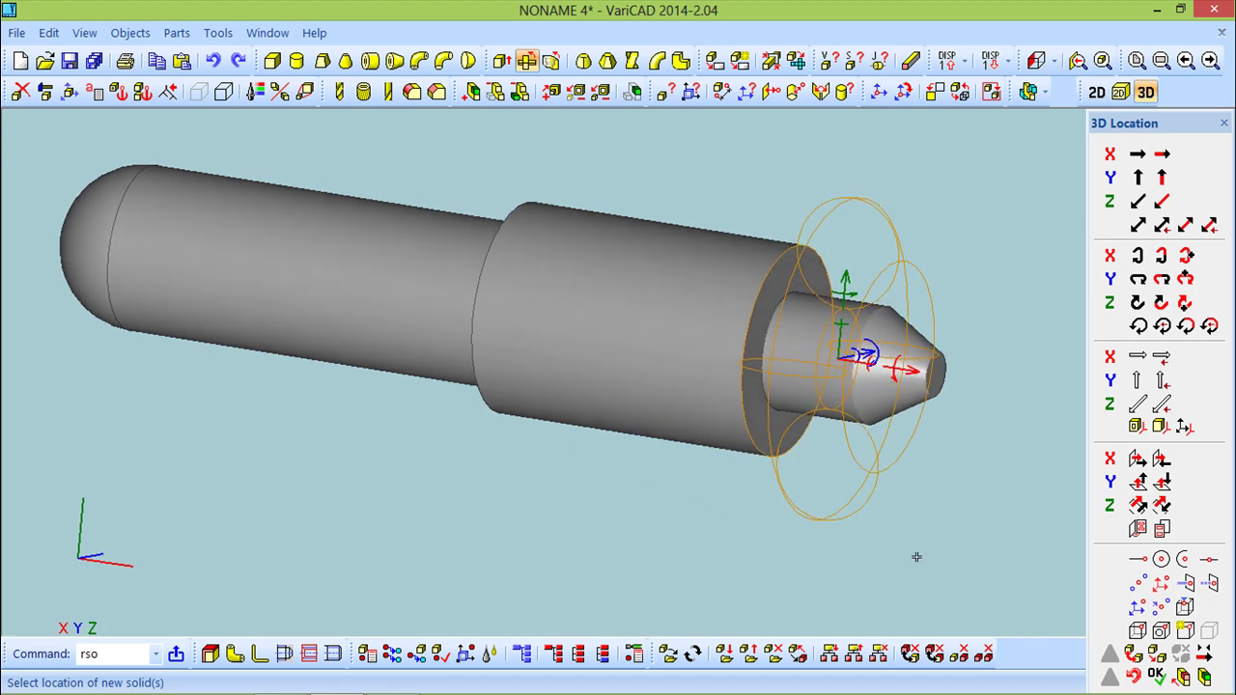
{"action": "middle_click_drag", "start_coordinate": [855, 569], "coordinate": [882, 578]}
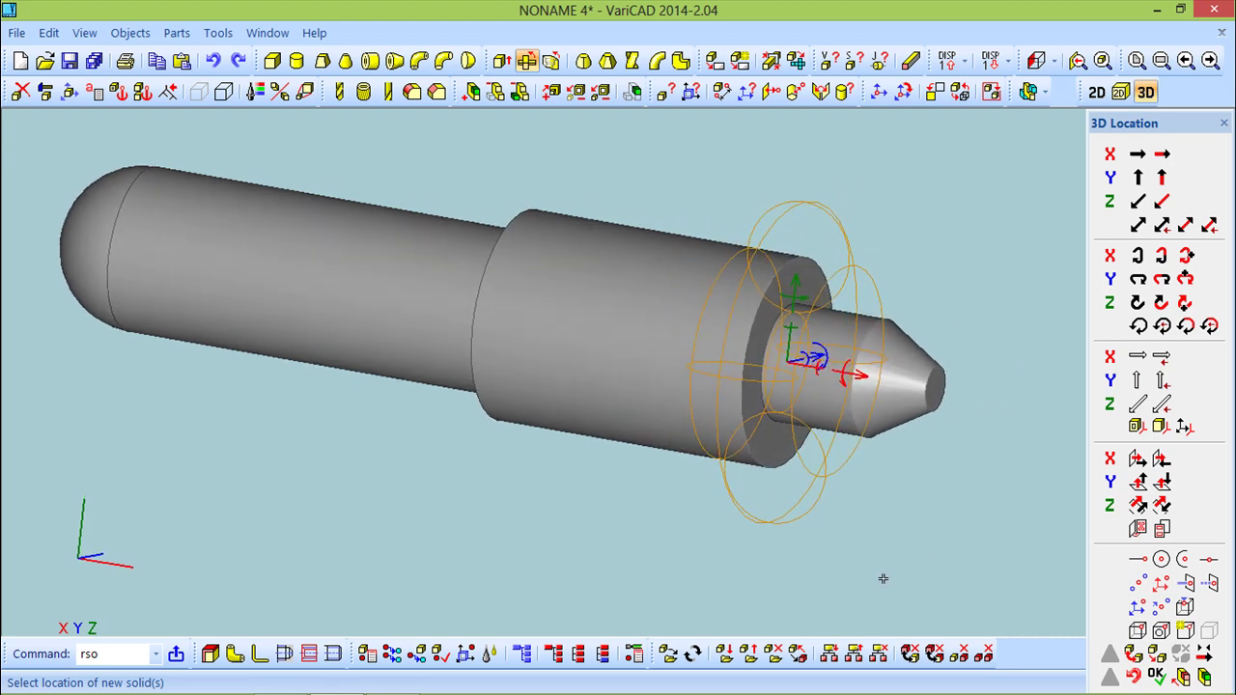
Step: Translate the revolved ring by -0.762 mm along the X axis, towards the hemisphere end
{"action": "left_click", "coordinate": [857, 376]}
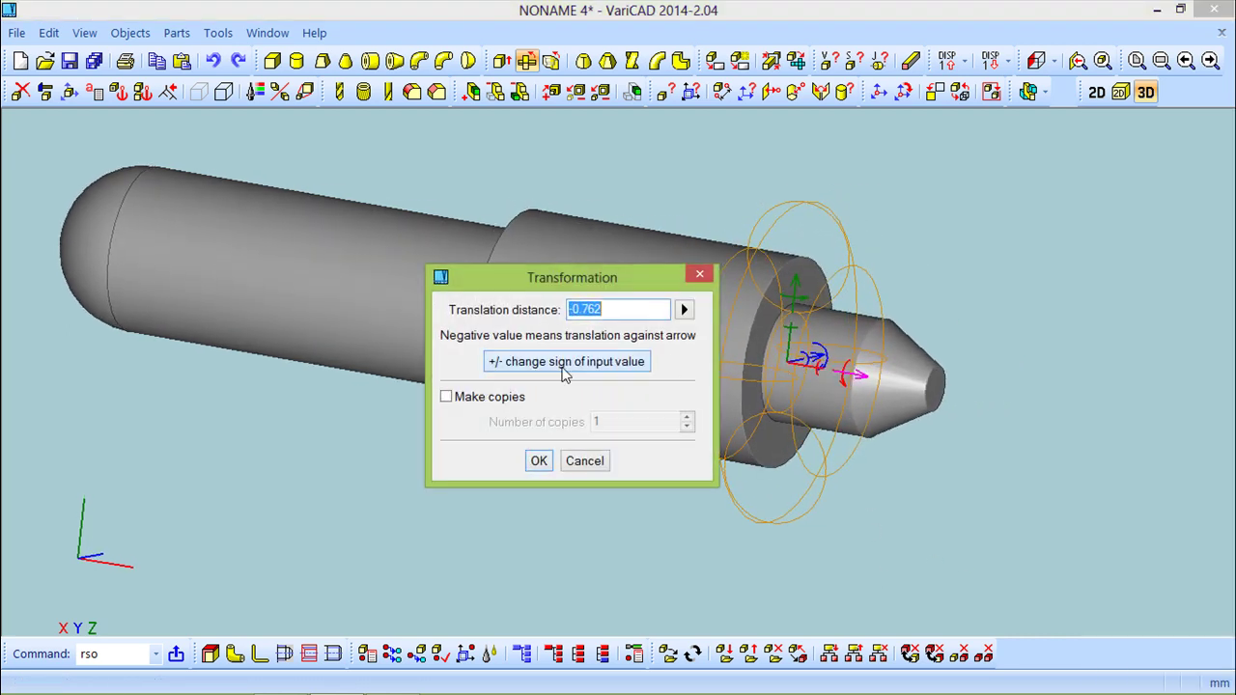
{"action": "left_click", "coordinate": [539, 461]}
{"action": "middle_click_drag", "start_coordinate": [537, 457], "coordinate": [540, 503]}
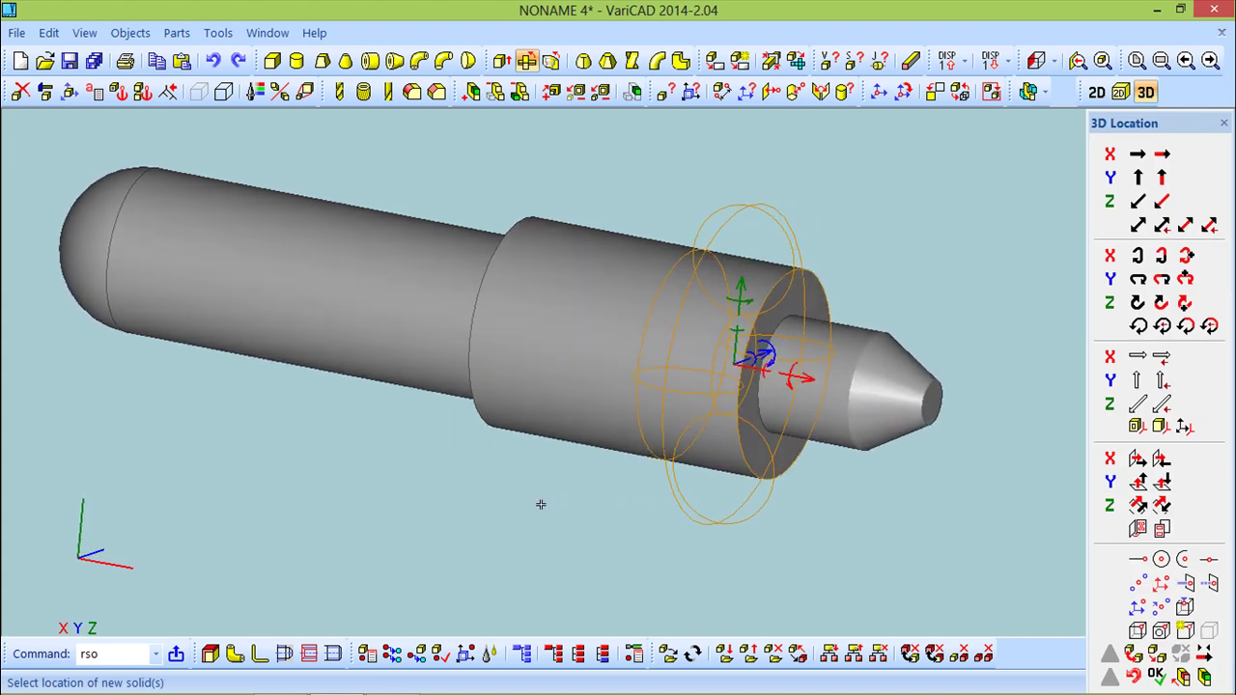
Step: Insert the ring and cut it from the wide cylinder, and undo the cut
{"action": "left_click", "coordinate": [1204, 677]}
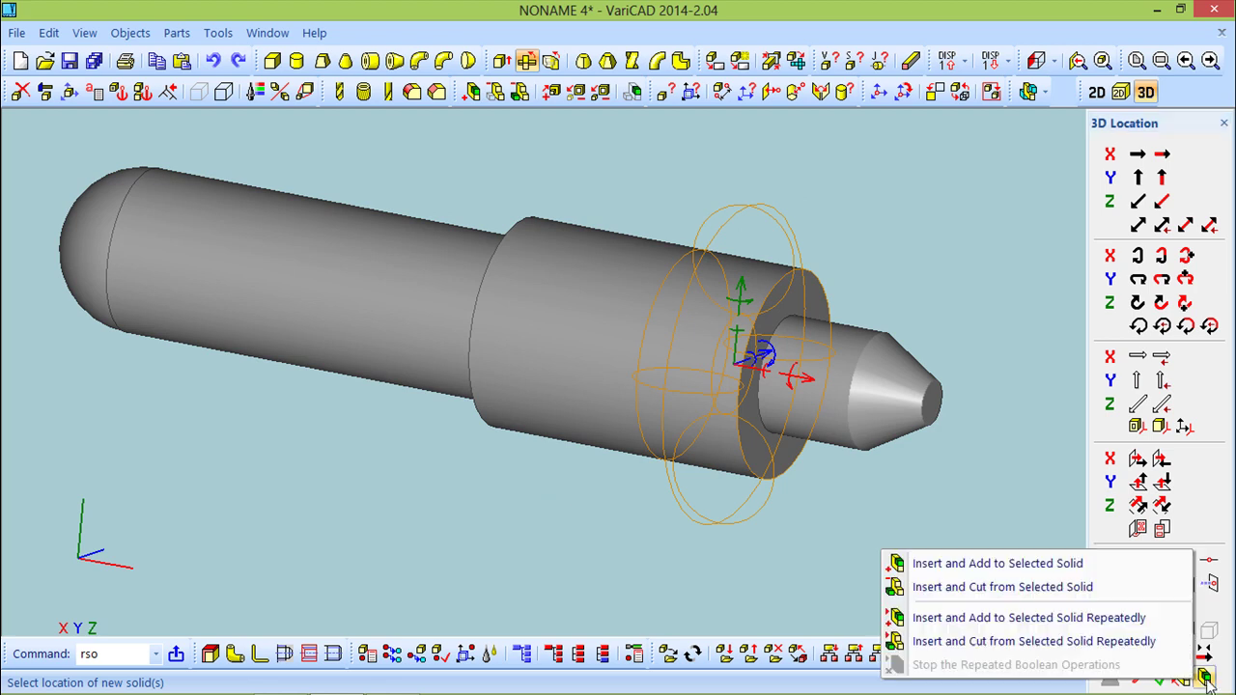
{"action": "left_click", "coordinate": [1064, 588]}
{"action": "left_click", "coordinate": [588, 345]}
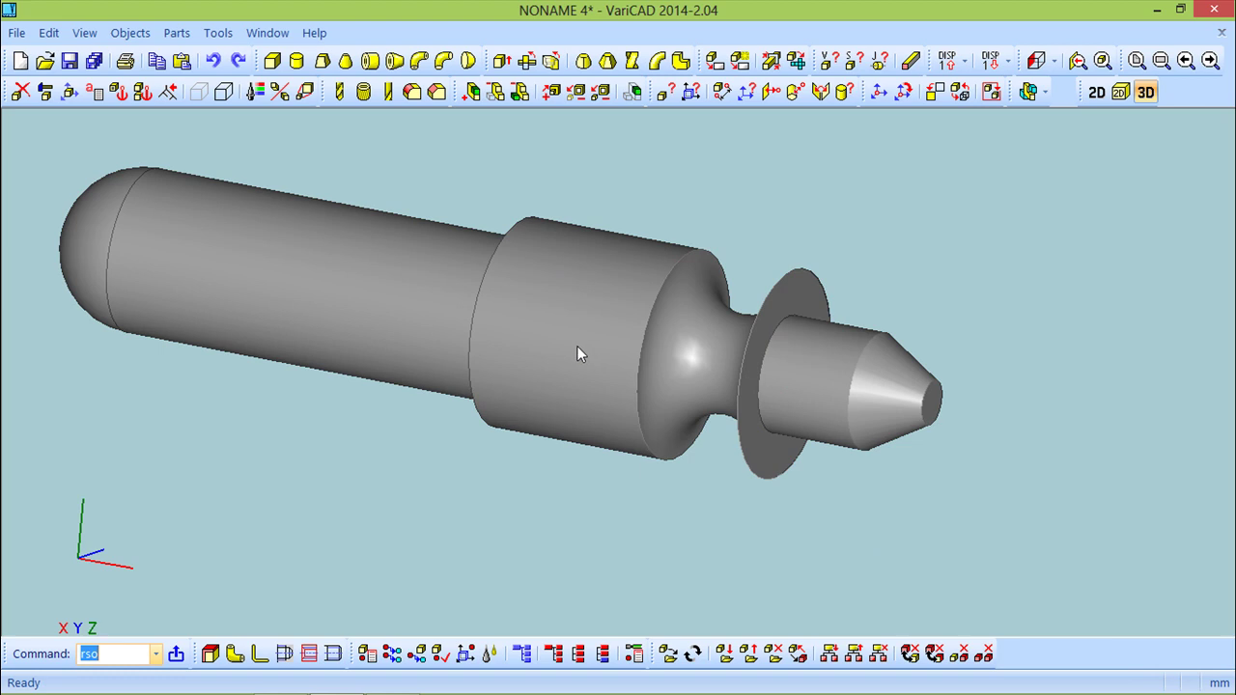
{"action": "left_click", "coordinate": [215, 62]}
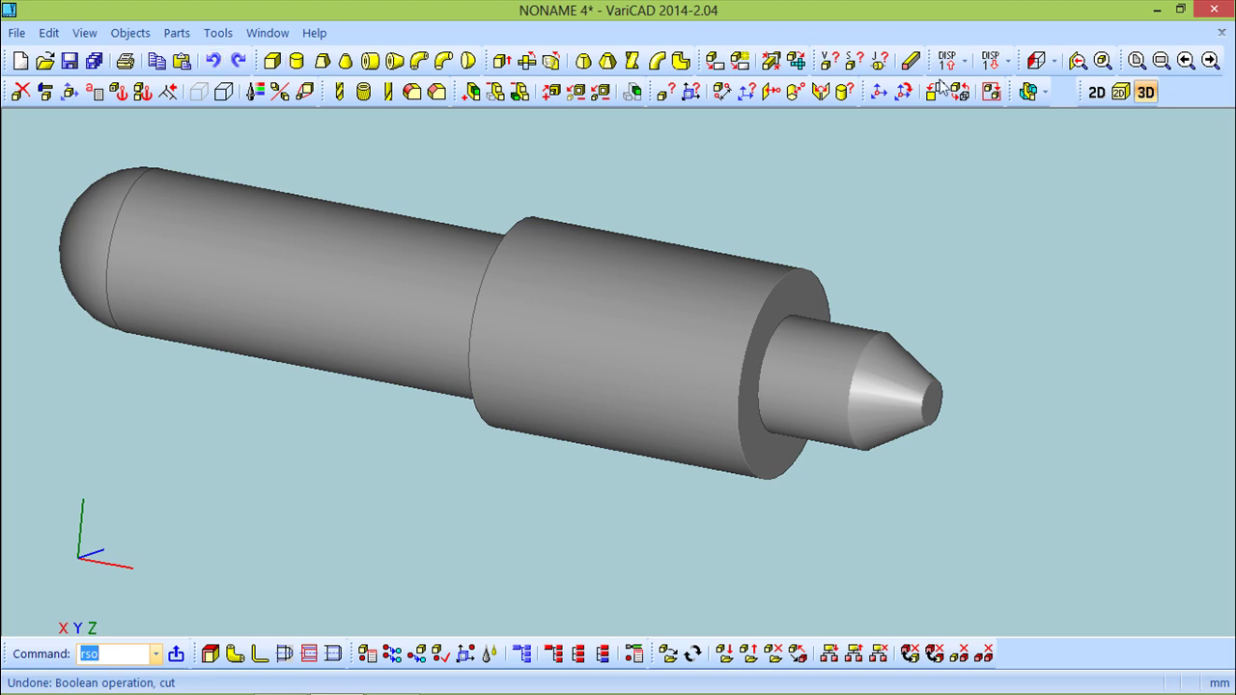
Step: Return to the 2D drawing area and revolve the circle again about the horizontal line
{"action": "left_click", "coordinate": [1097, 93]}
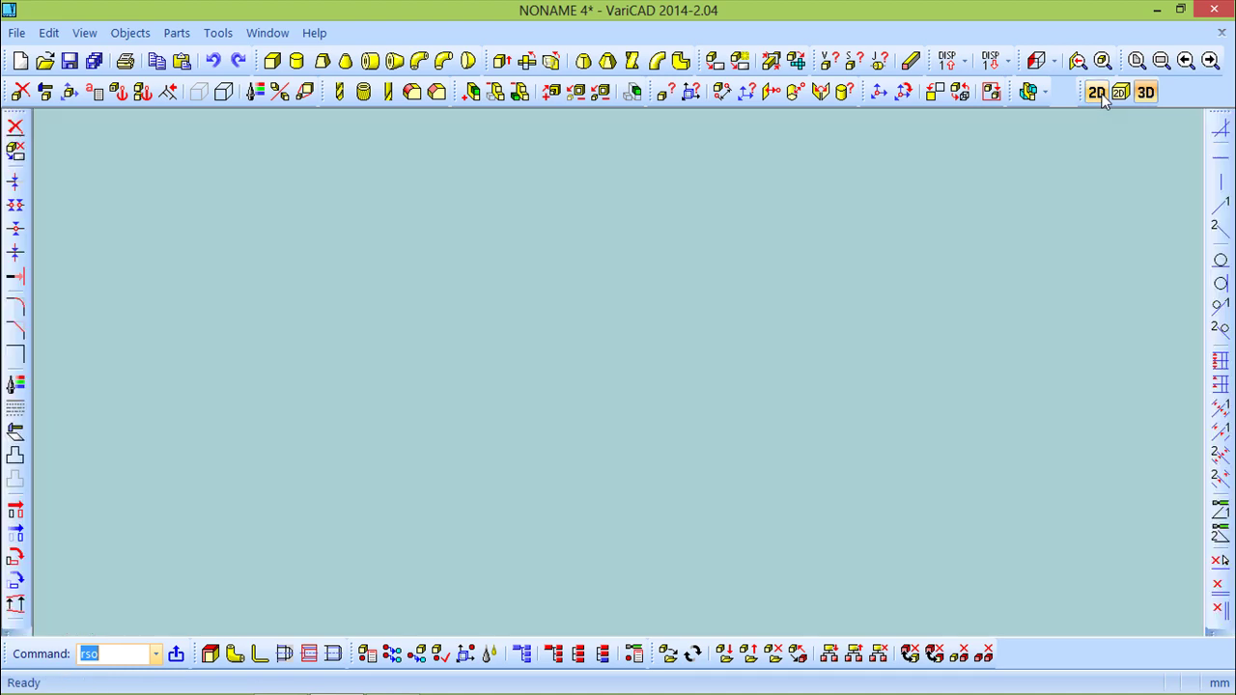
{"action": "left_click", "coordinate": [748, 61]}
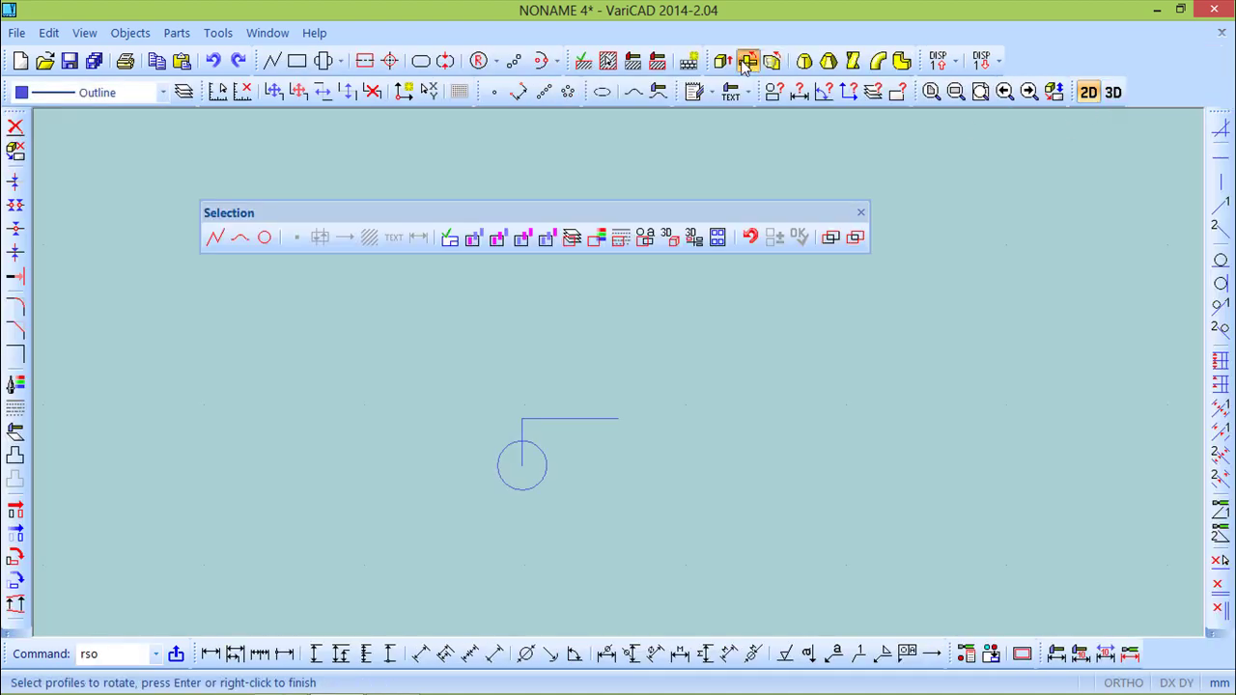
{"action": "left_click", "coordinate": [546, 461]}
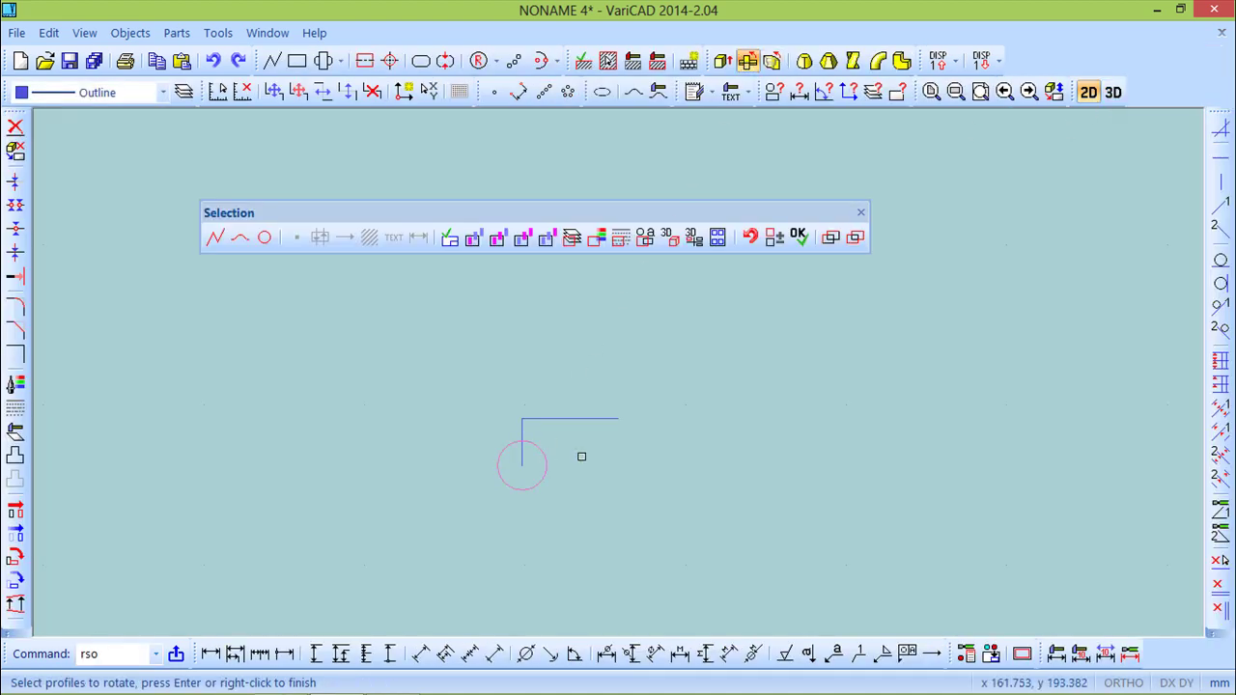
{"action": "right_click", "coordinate": [579, 453]}
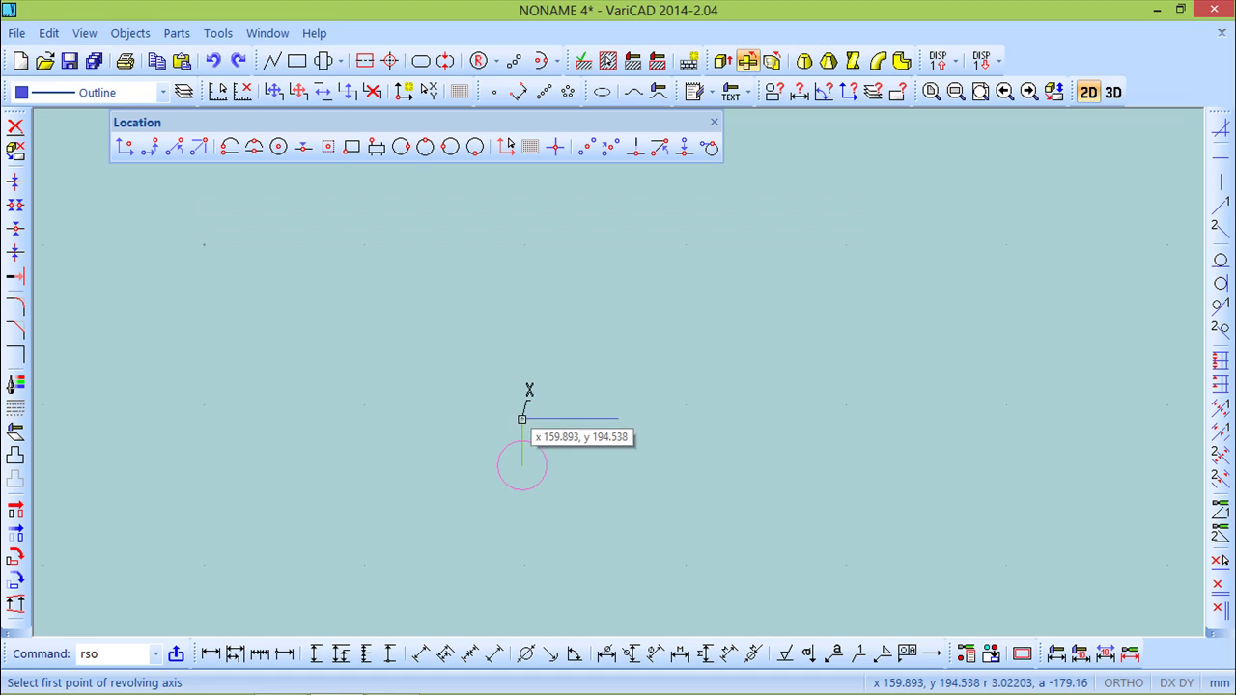
{"action": "left_click", "coordinate": [521, 419]}
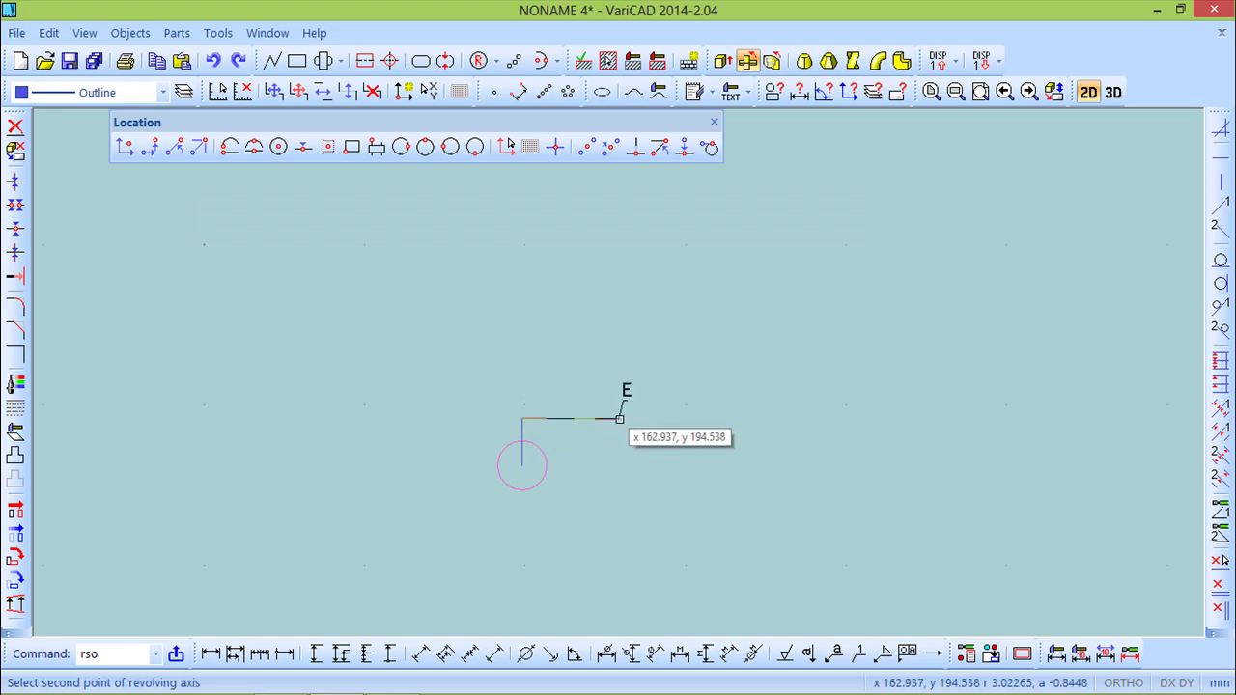
{"action": "left_click", "coordinate": [618, 419]}
Step: Reverse the sign of the translation distance and move the new ring 0.762 mm along the X axis
{"action": "middle_click_drag", "start_coordinate": [869, 496], "coordinate": [912, 475]}
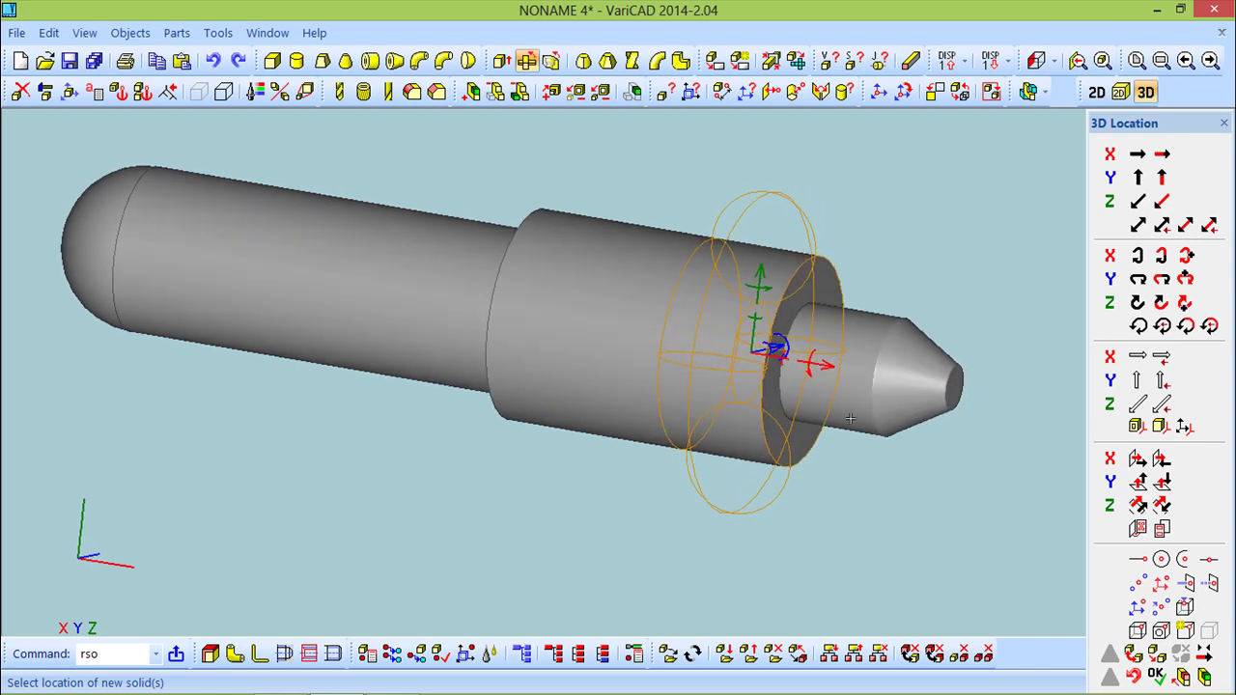
{"action": "left_click", "coordinate": [826, 366]}
{"action": "left_click", "coordinate": [562, 353]}
{"action": "left_click", "coordinate": [507, 452]}
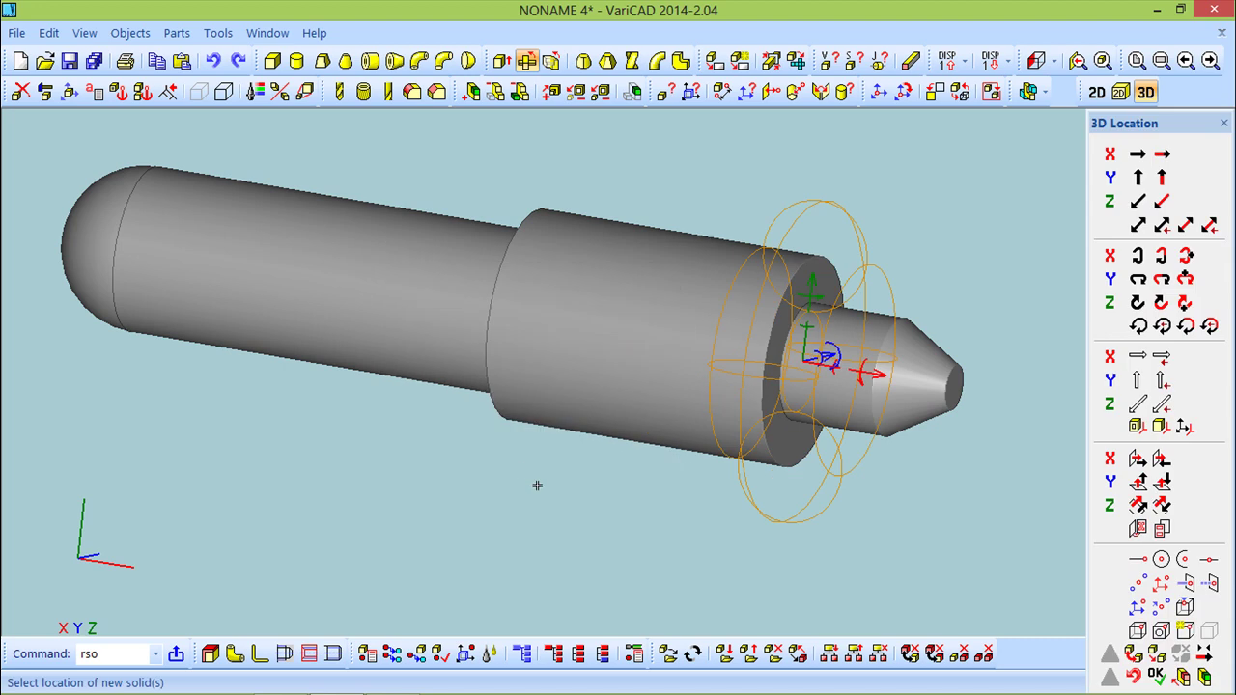
Step: Cut the repositioned ring from the wide cylinder and undo this Boolean operation
{"action": "left_click", "coordinate": [1206, 676]}
{"action": "left_click", "coordinate": [1057, 587]}
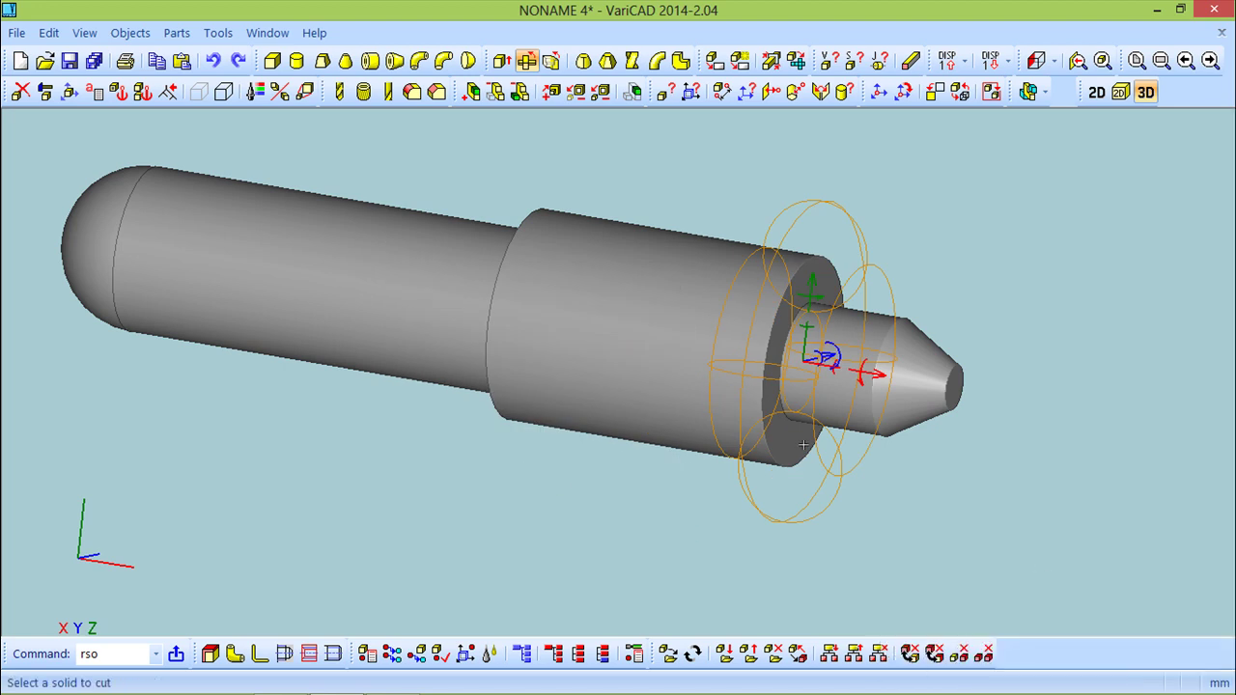
{"action": "left_click", "coordinate": [616, 352]}
{"action": "mouse_move", "coordinate": [649, 393]}
{"action": "middle_mouse_down"}
{"action": "mouse_move", "coordinate": [796, 377]}
{"action": "mouse_move", "coordinate": [656, 402]}
{"action": "middle_mouse_up"}
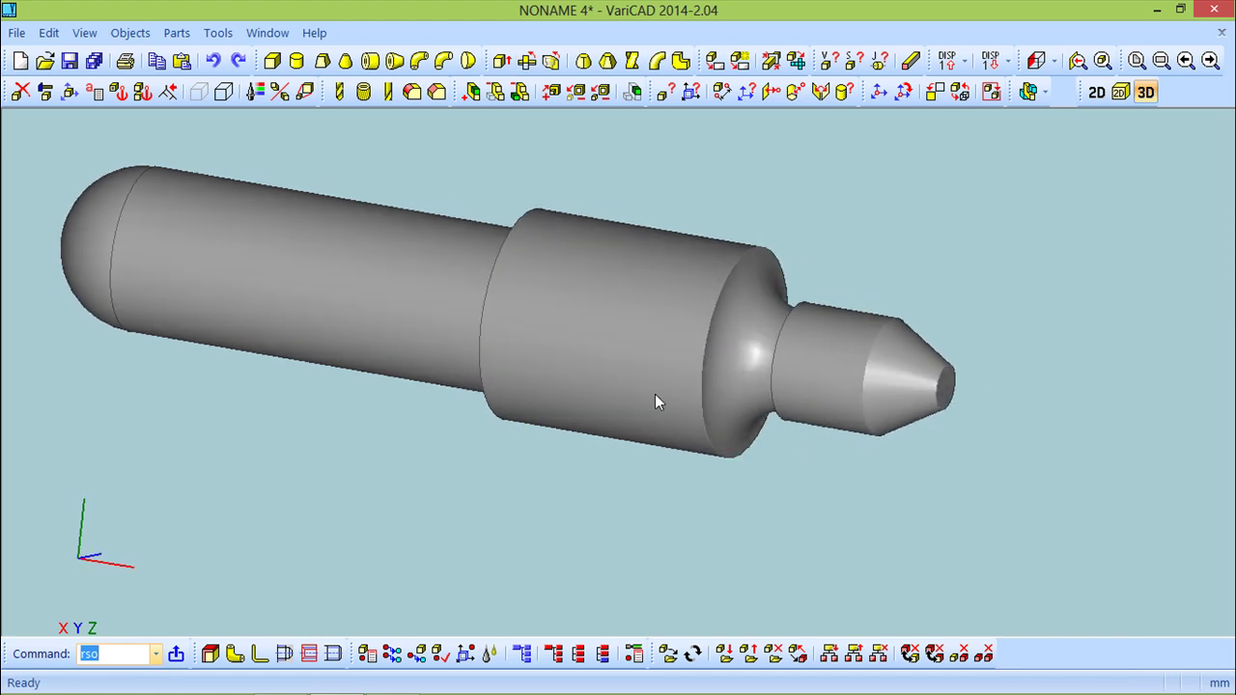
{"action": "left_click", "coordinate": [213, 61]}
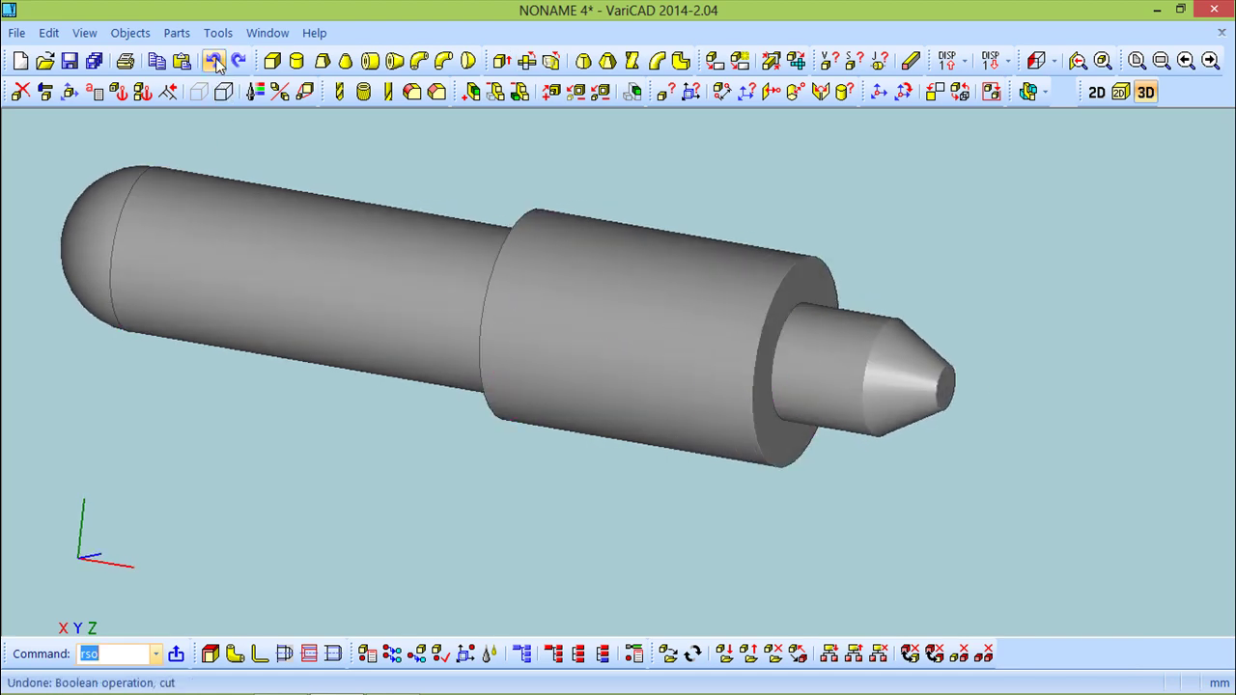
Step: Add the chamfered narrow cylinder, the wide cylinder, the long cylinder and the hemisphere together into one solid
{"action": "left_click", "coordinate": [471, 90]}
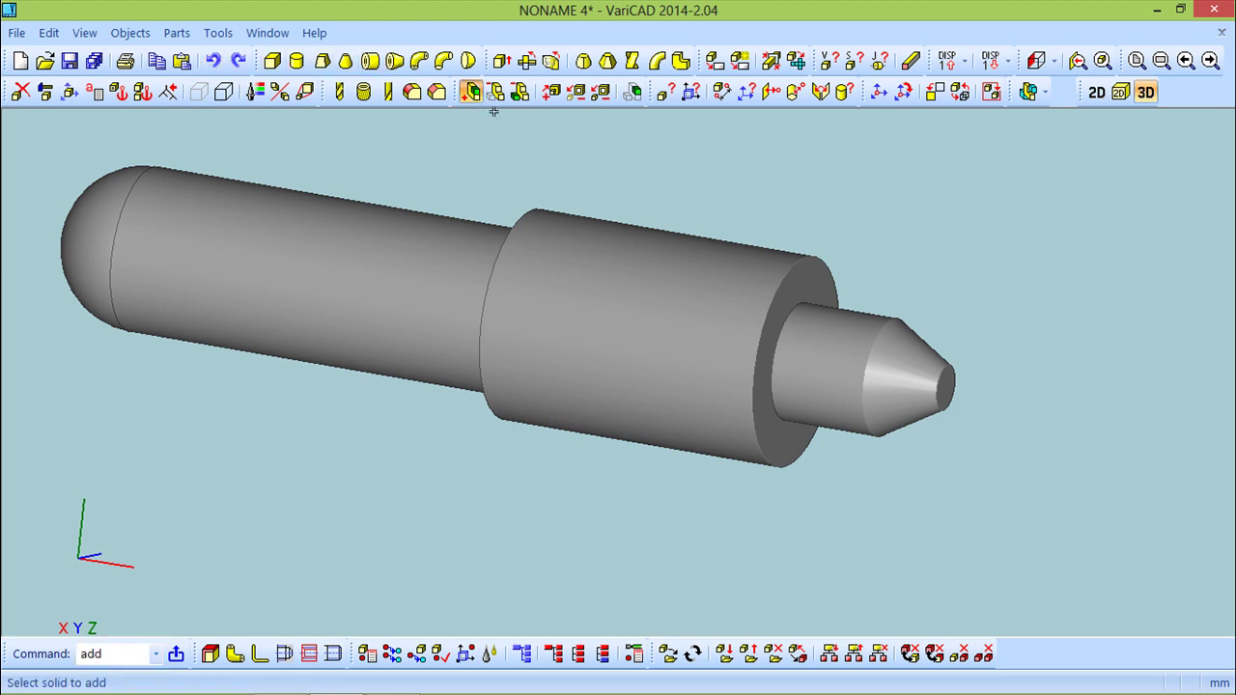
{"action": "left_click", "coordinate": [858, 312]}
{"action": "left_click", "coordinate": [707, 289]}
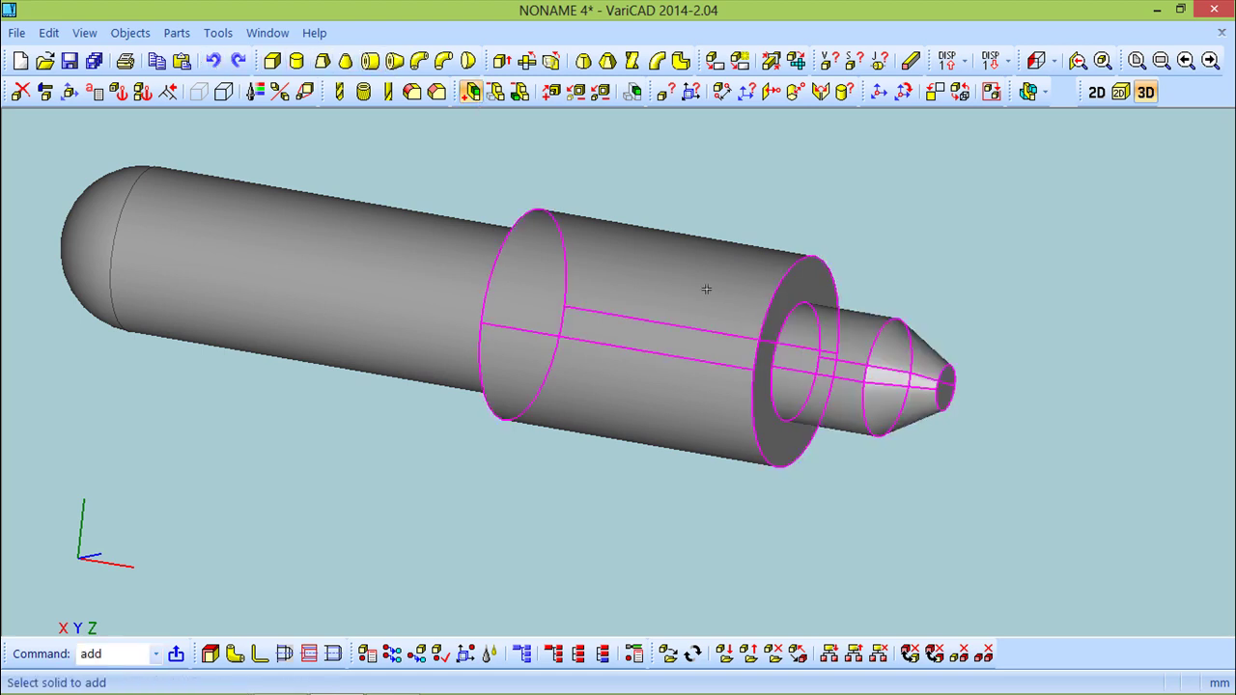
{"action": "left_click", "coordinate": [669, 290]}
{"action": "left_click", "coordinate": [387, 280]}
{"action": "left_click", "coordinate": [377, 276]}
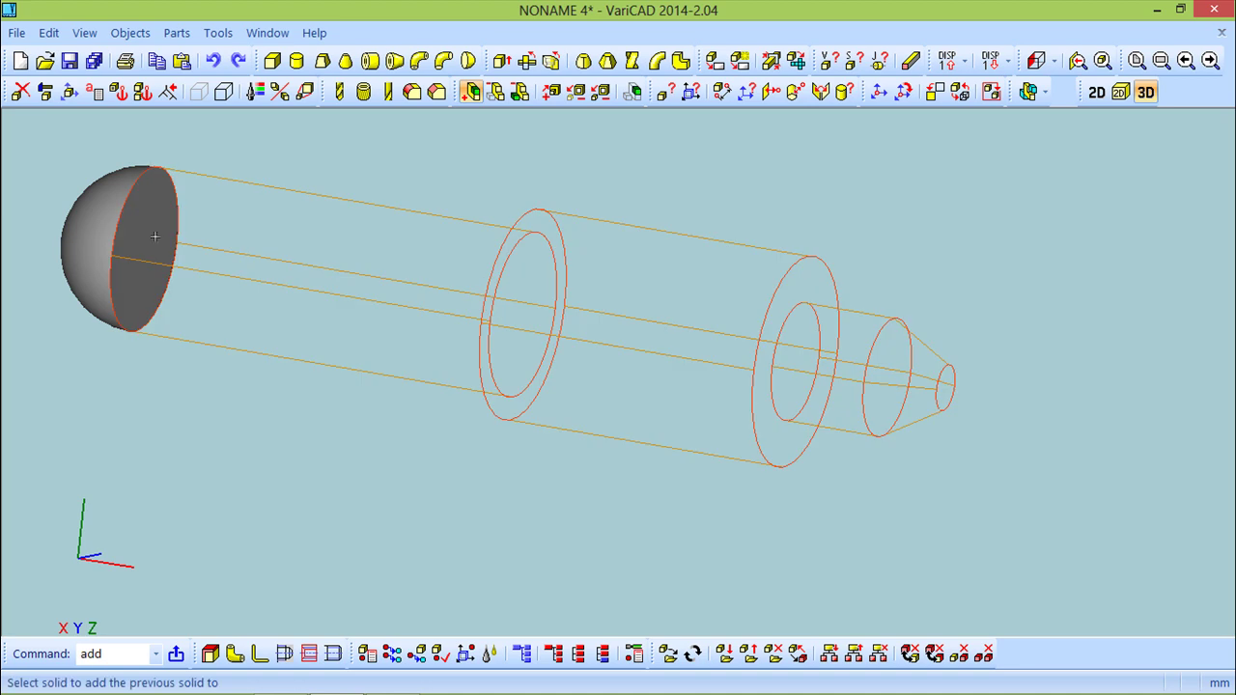
{"action": "left_click", "coordinate": [102, 224]}
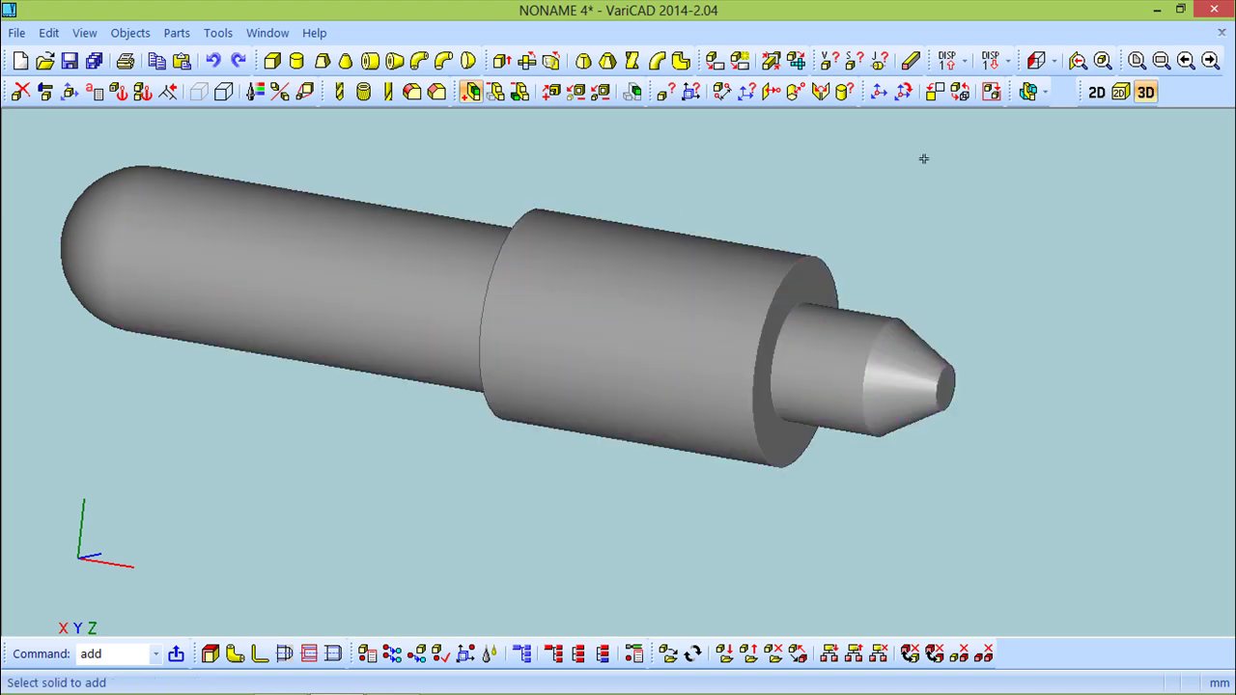
Step: Switch to the 2D drawing and revolve the circle profile about the horizontal line into a ring solid
{"action": "left_click", "coordinate": [1095, 92]}
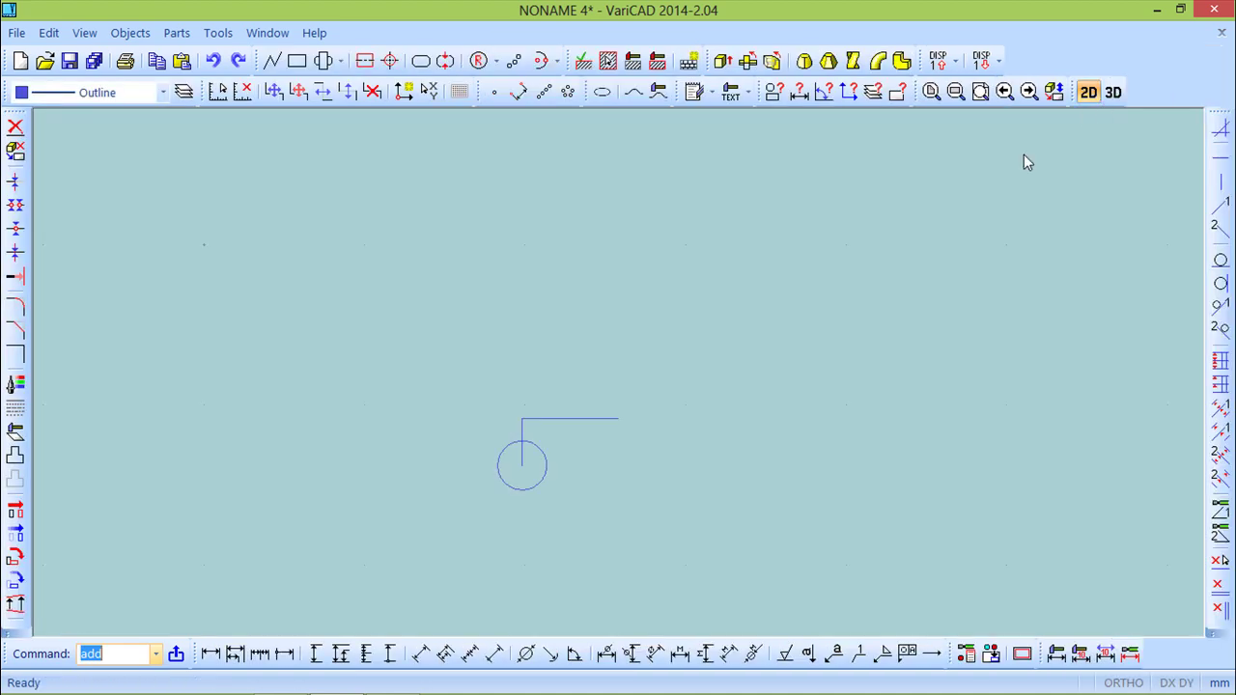
{"action": "left_click", "coordinate": [747, 61]}
{"action": "left_click", "coordinate": [546, 456]}
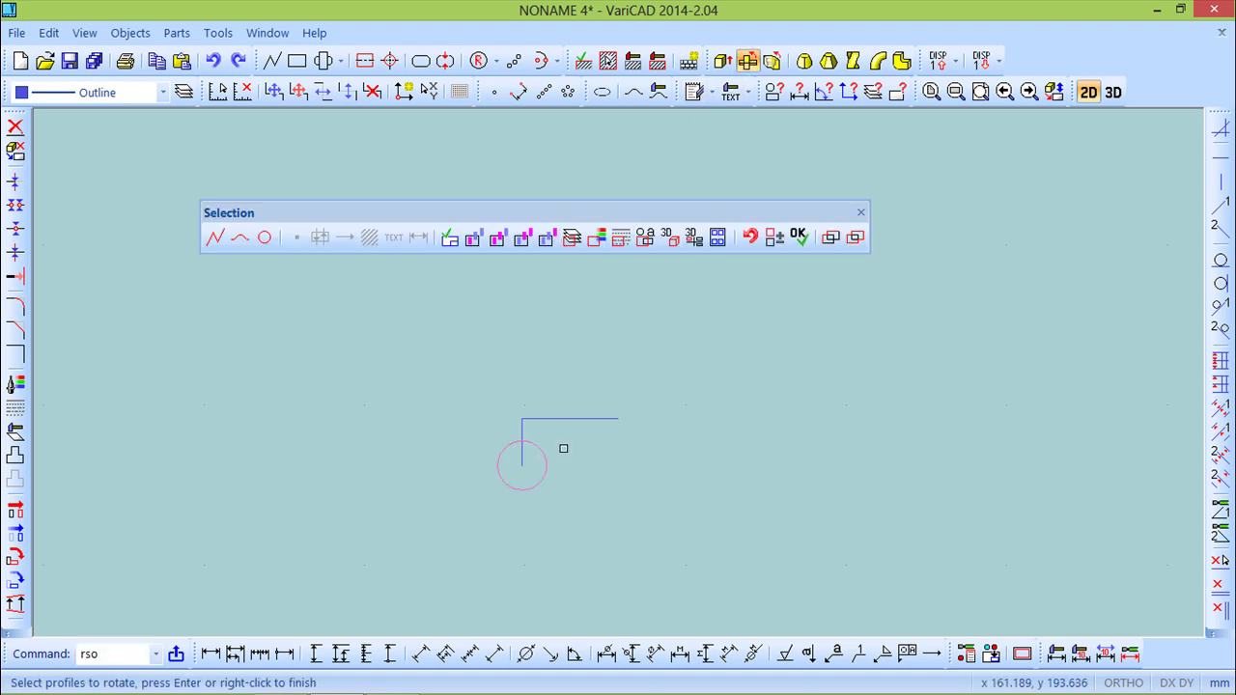
{"action": "right_click", "coordinate": [563, 449]}
{"action": "left_click", "coordinate": [520, 421]}
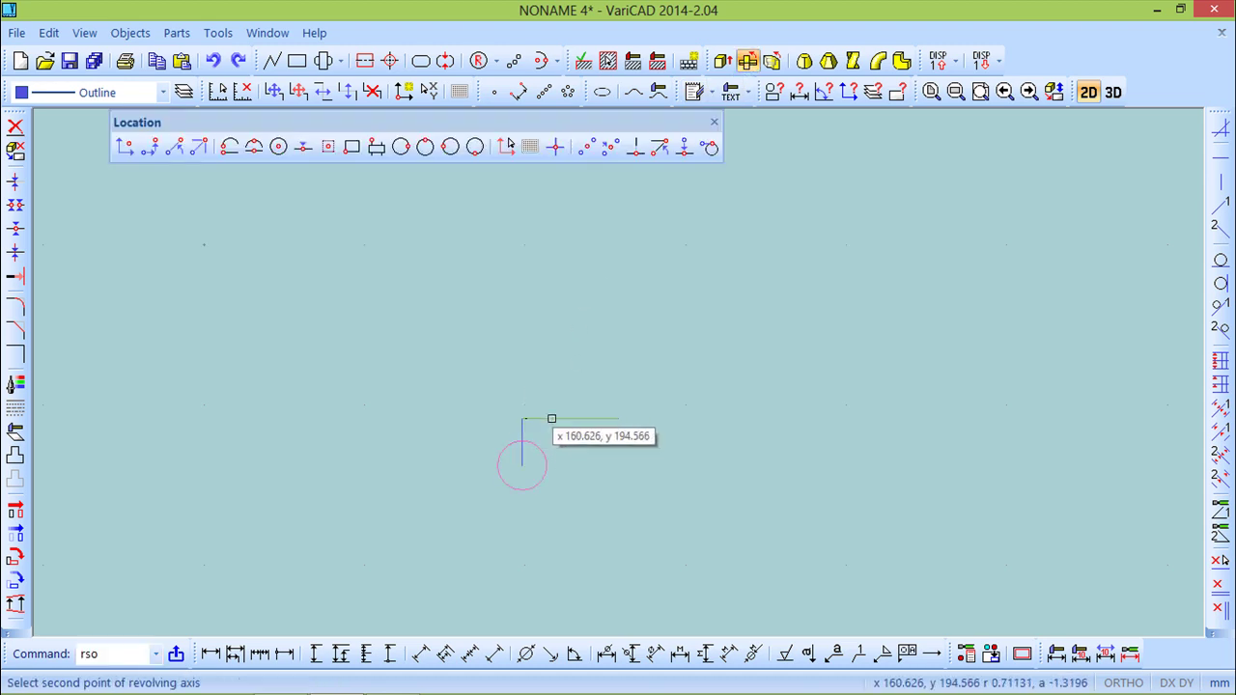
{"action": "left_click", "coordinate": [611, 408]}
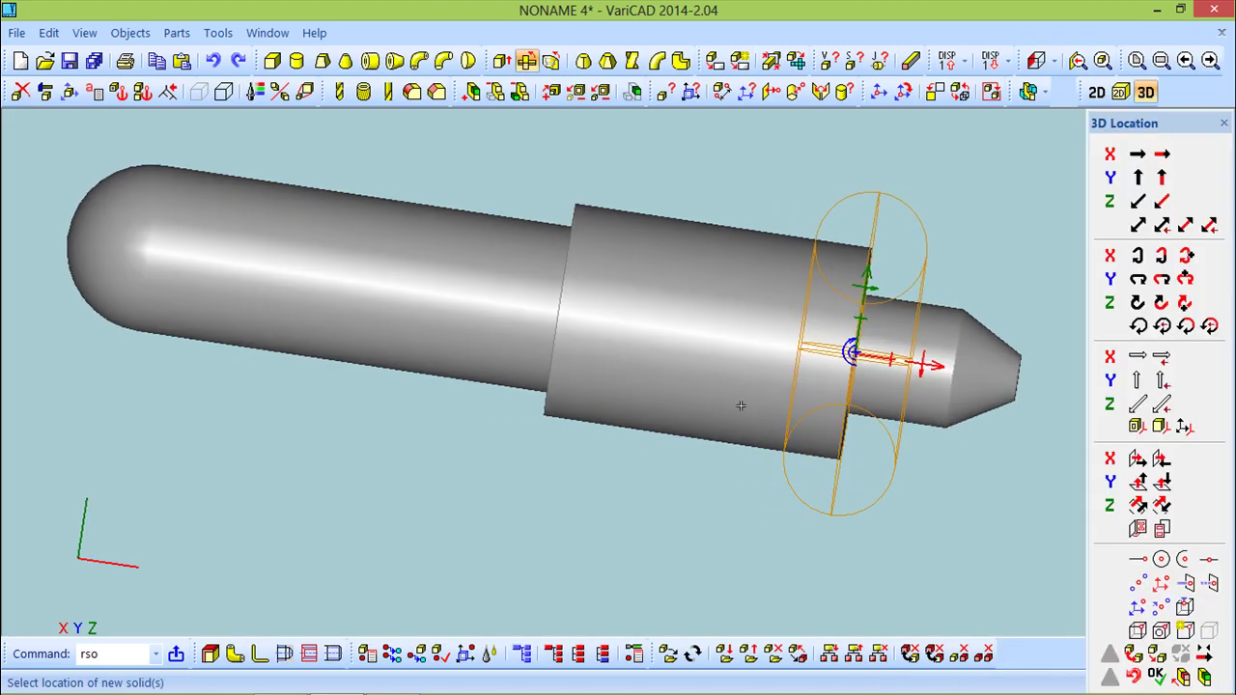
Step: Insert the revolved ring at the shoulder between the wide and narrow cylinders and cut it from the united pin solid
{"action": "middle_click_drag", "start_coordinate": [726, 409], "coordinate": [588, 435]}
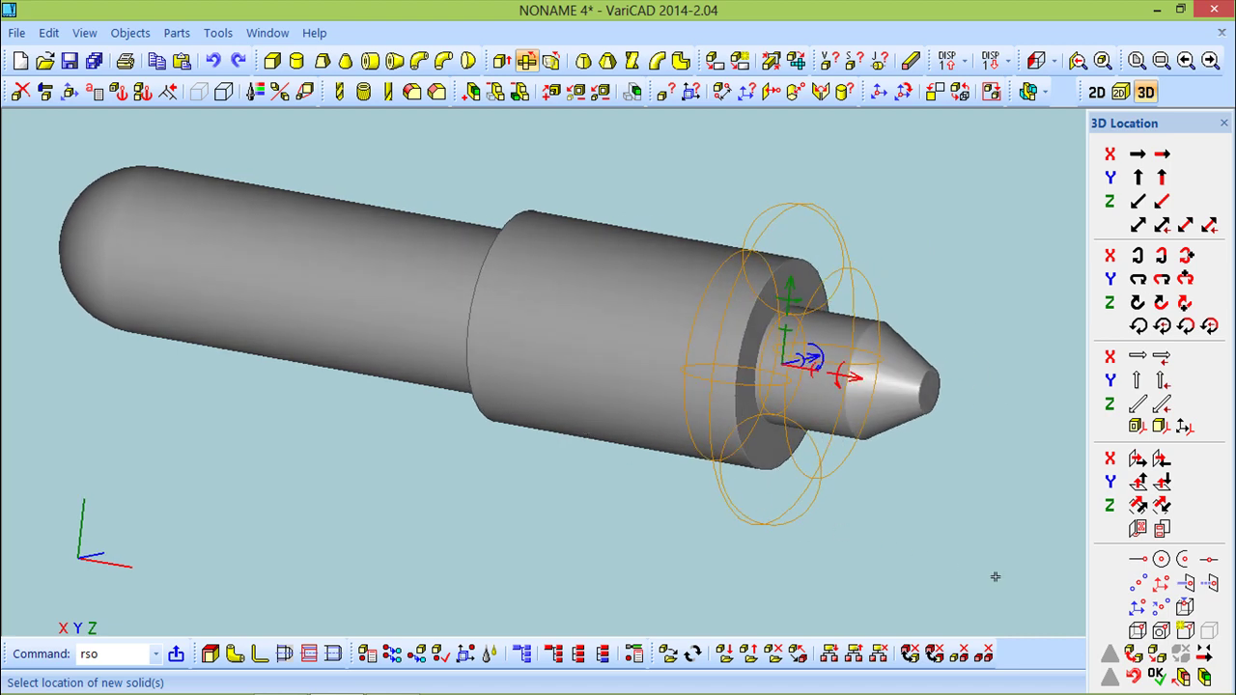
{"action": "left_click", "coordinate": [1205, 678]}
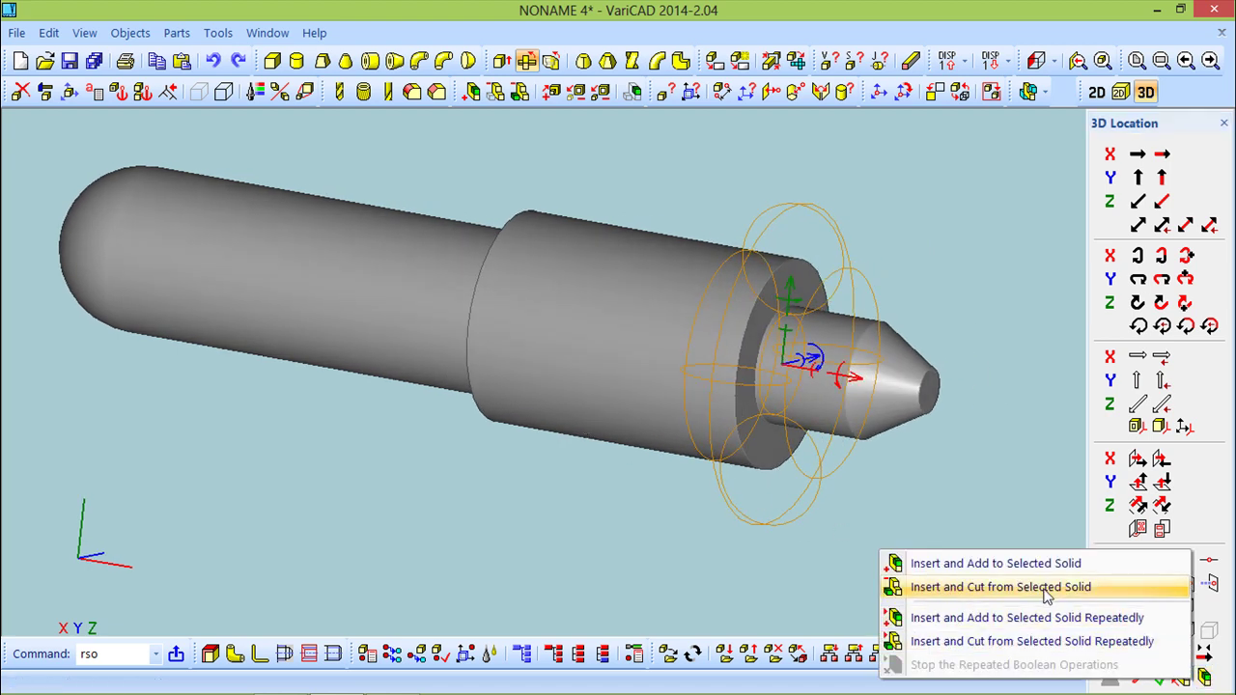
{"action": "left_click", "coordinate": [936, 587]}
{"action": "left_click", "coordinate": [588, 365]}
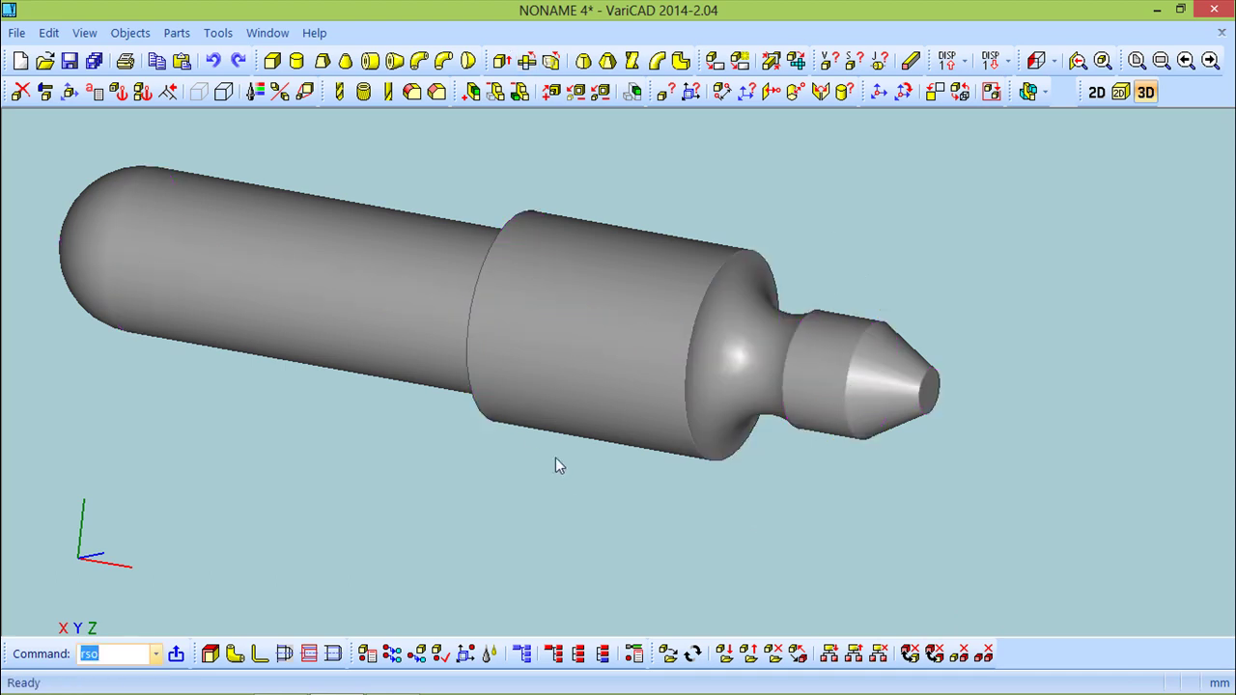
{"action": "mouse_move", "coordinate": [571, 459]}
{"action": "middle_mouse_down"}
{"action": "mouse_move", "coordinate": [554, 444]}
{"action": "mouse_move", "coordinate": [507, 456]}
{"action": "mouse_move", "coordinate": [629, 473]}
{"action": "mouse_move", "coordinate": [664, 446]}
{"action": "mouse_move", "coordinate": [554, 406]}
{"action": "mouse_move", "coordinate": [512, 425]}
{"action": "mouse_move", "coordinate": [539, 467]}
{"action": "mouse_move", "coordinate": [602, 494]}
{"action": "middle_mouse_up"}
{"action": "scroll", "coordinate": [602, 494], "scroll_direction": "up", "scroll_amount": 1}
{"action": "scroll", "coordinate": [602, 494], "scroll_direction": "down", "scroll_amount": 3}
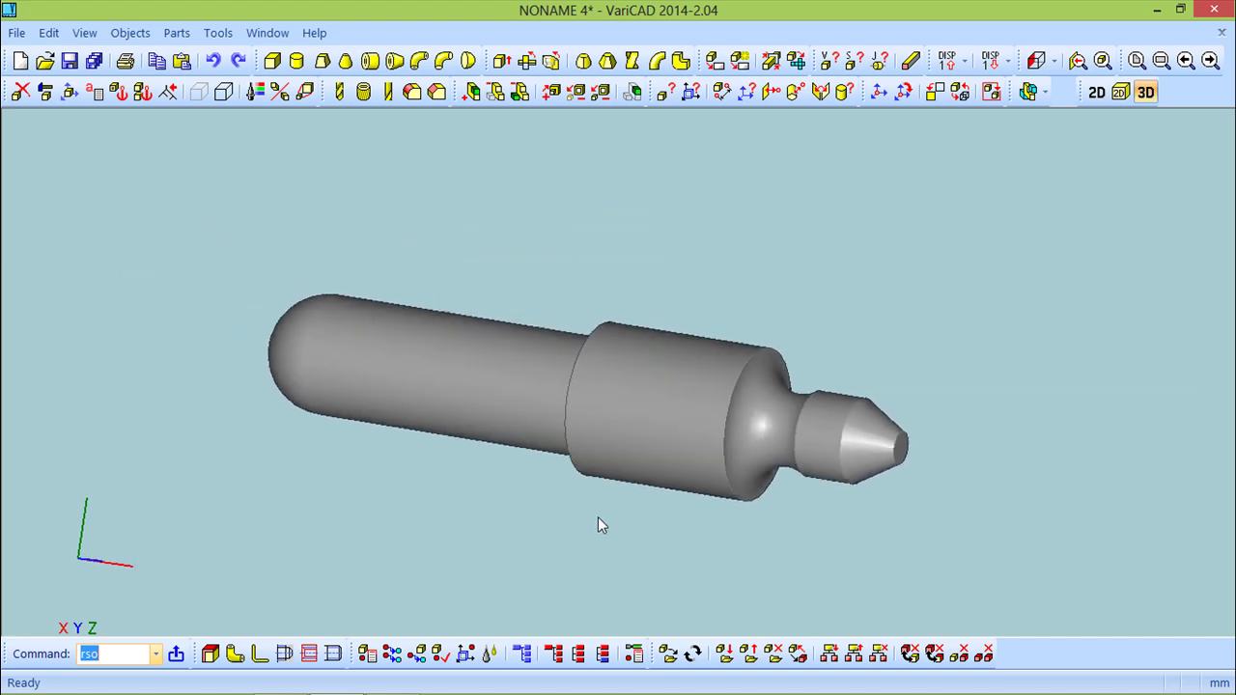